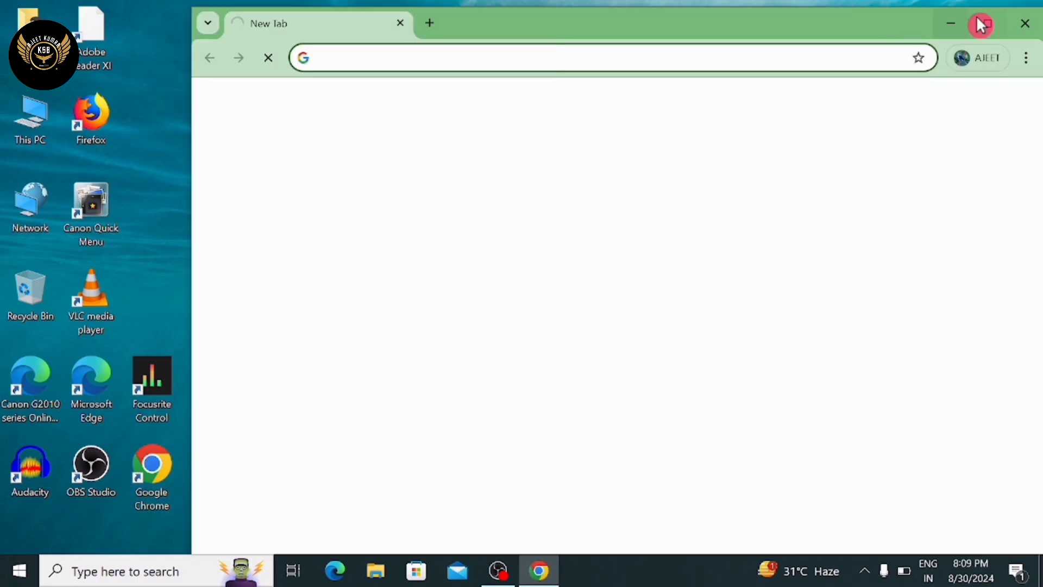
- Maximize the browser window and enter "E DISTRICT" as the start of a Google search
{"action": "left_click", "coordinate": [980, 24]}
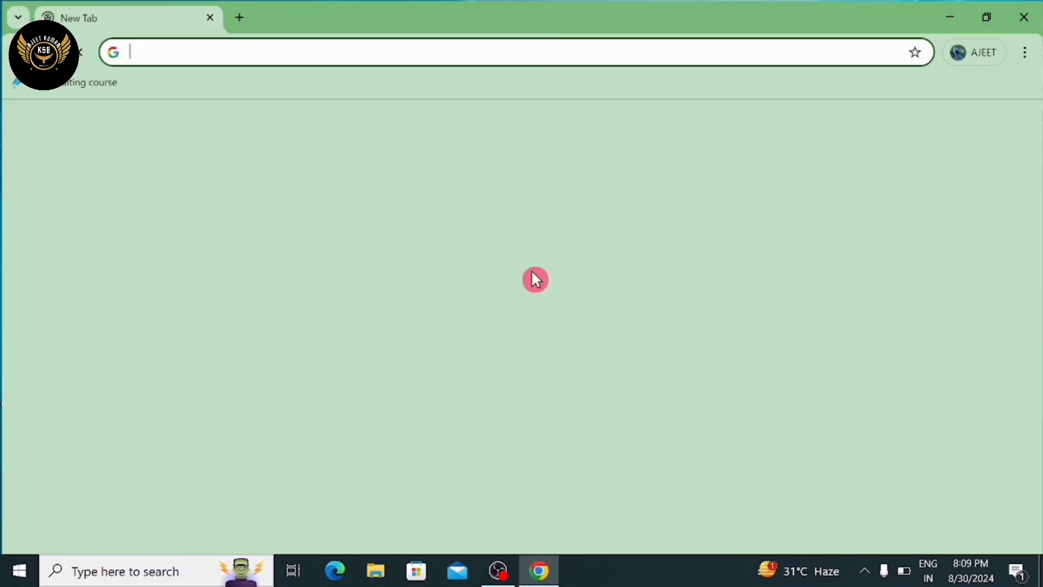
{"action": "type", "text": "E DISTR"}
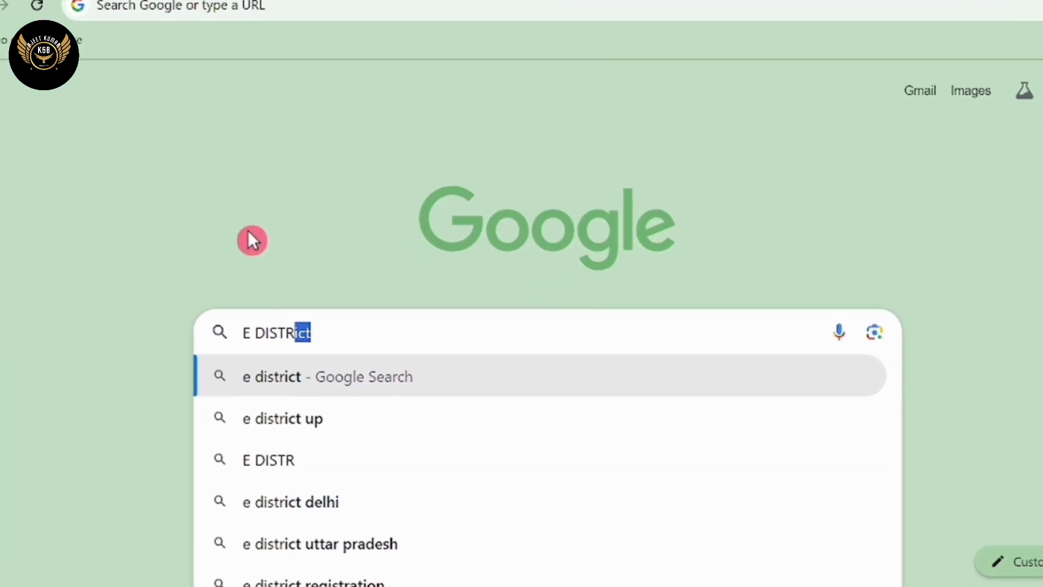
{"action": "type", "text": "ICT"}
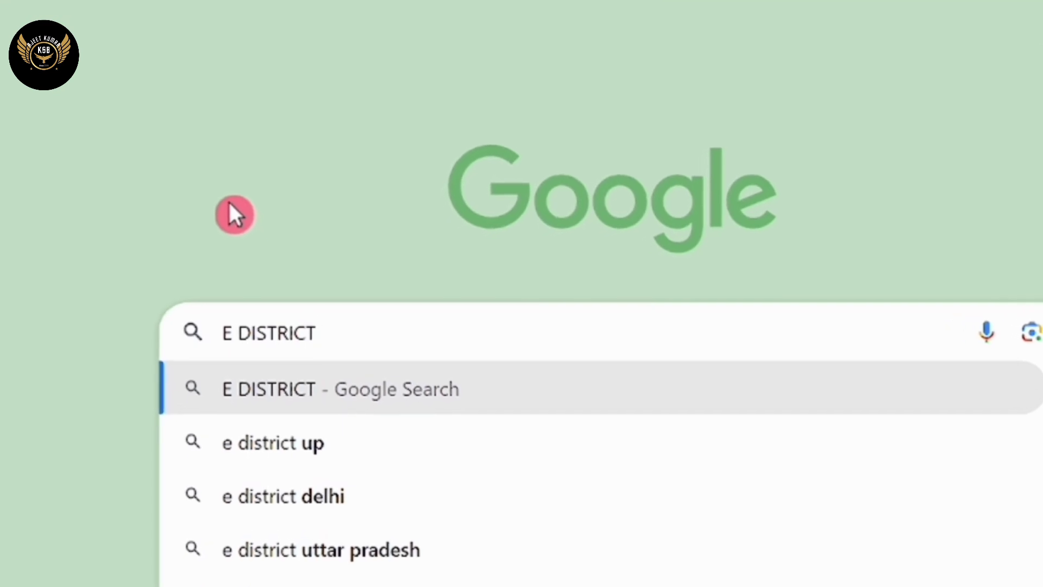
{"action": "type", "text": " UP"}
{"action": "key", "text": "BackSpace"}
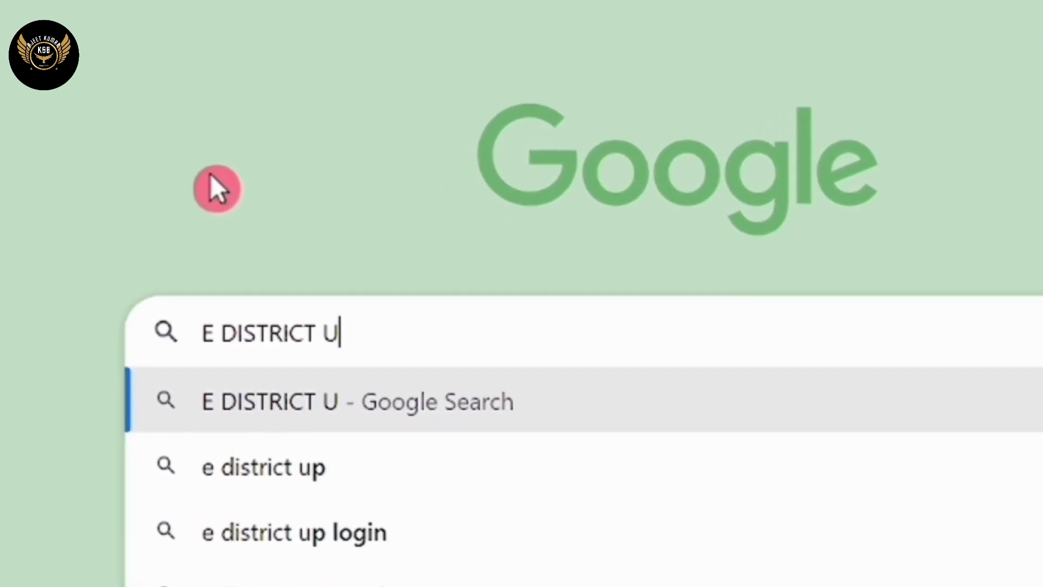
{"action": "key", "text": "BackSpace"}
{"action": "type", "text": "MP"}
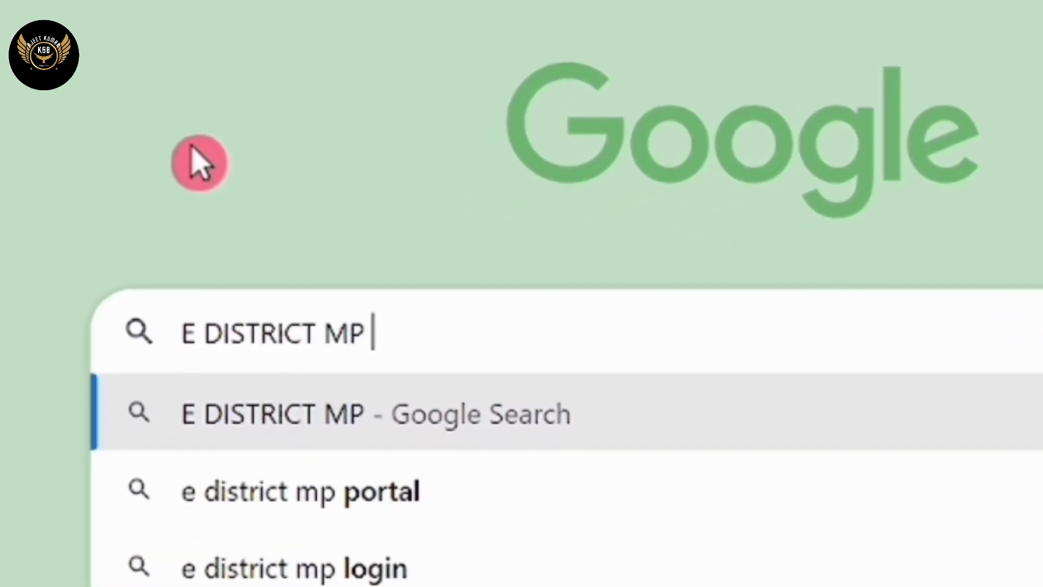
{"action": "key", "text": "BackSpace"}
{"action": "key", "text": "BackSpace"}
{"action": "key", "text": "BackSpace"}
{"action": "key", "text": "BackSpace"}
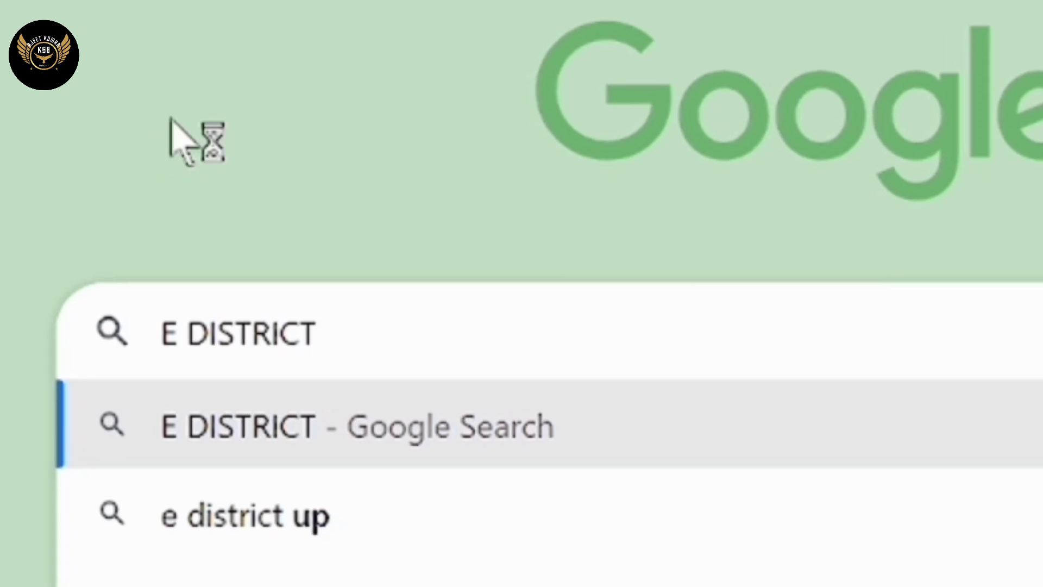
{"action": "type", "text": "BIH"}
{"action": "key", "text": "BackSpace"}
{"action": "key", "text": "BackSpace"}
{"action": "key", "text": "BackSpace"}
{"action": "key", "text": "BackSpace"}
- Complete the search as "E DISTRICT UP" and open the eDistrict उत्तर प्रदेश portal from the results
{"action": "type", "text": "UP"}
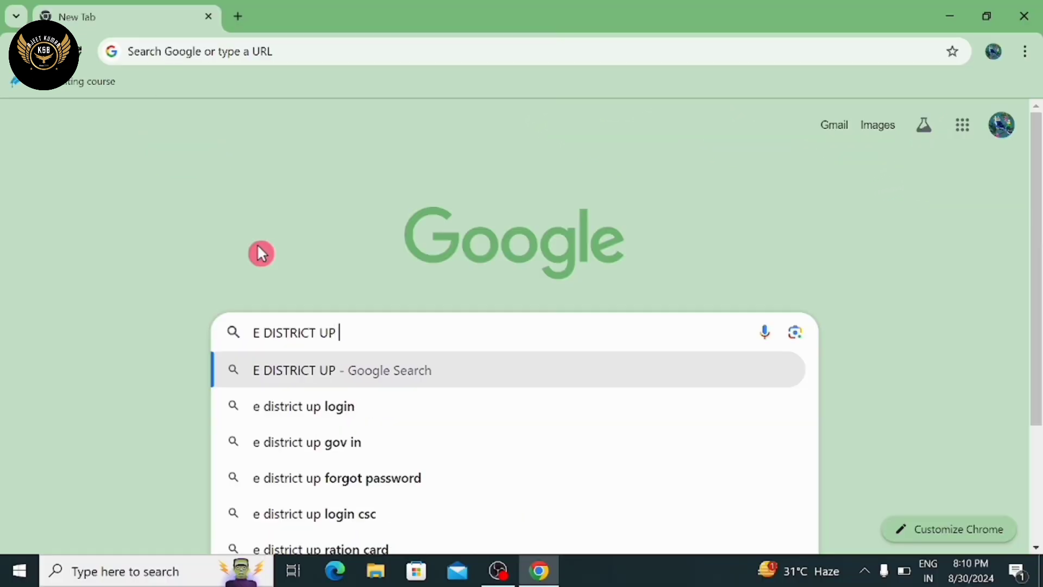
{"action": "key", "text": "Return"}
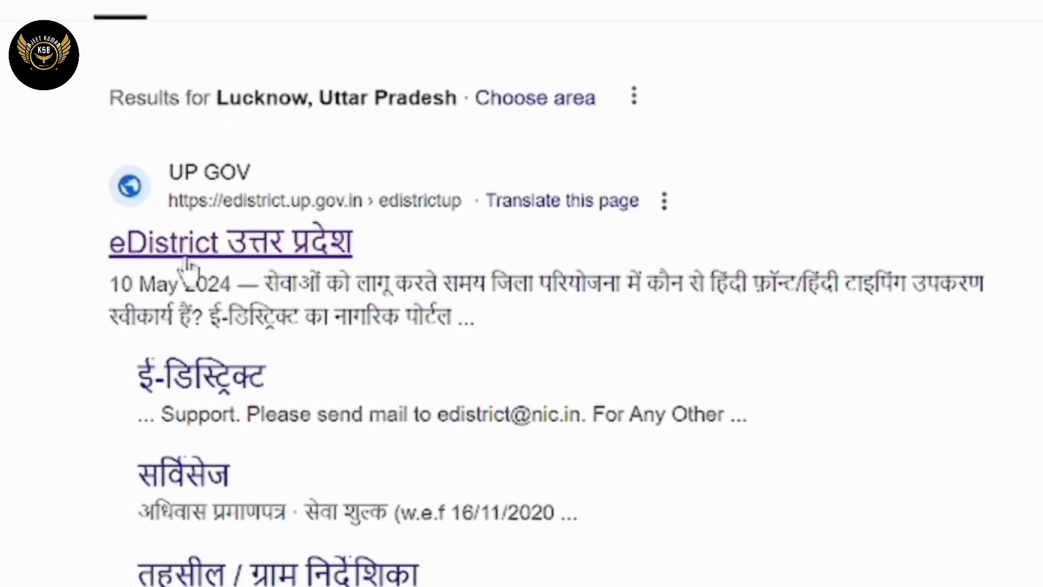
{"action": "left_click", "coordinate": [185, 258]}
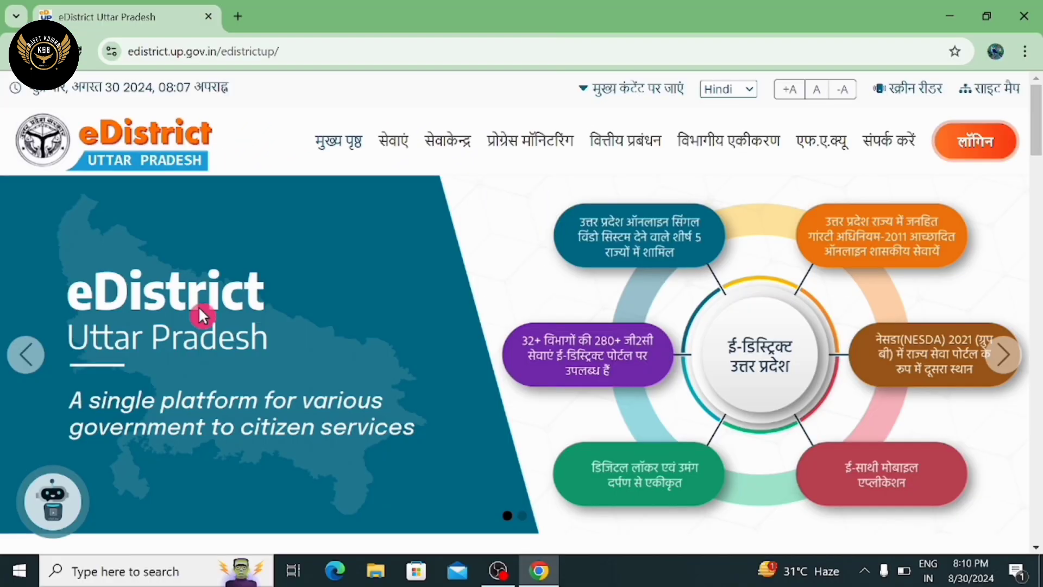
- Open the portal's citizen login, सिटिजन लॉगिन (ई-साथी)
{"action": "mouse_move", "coordinate": [964, 157]}
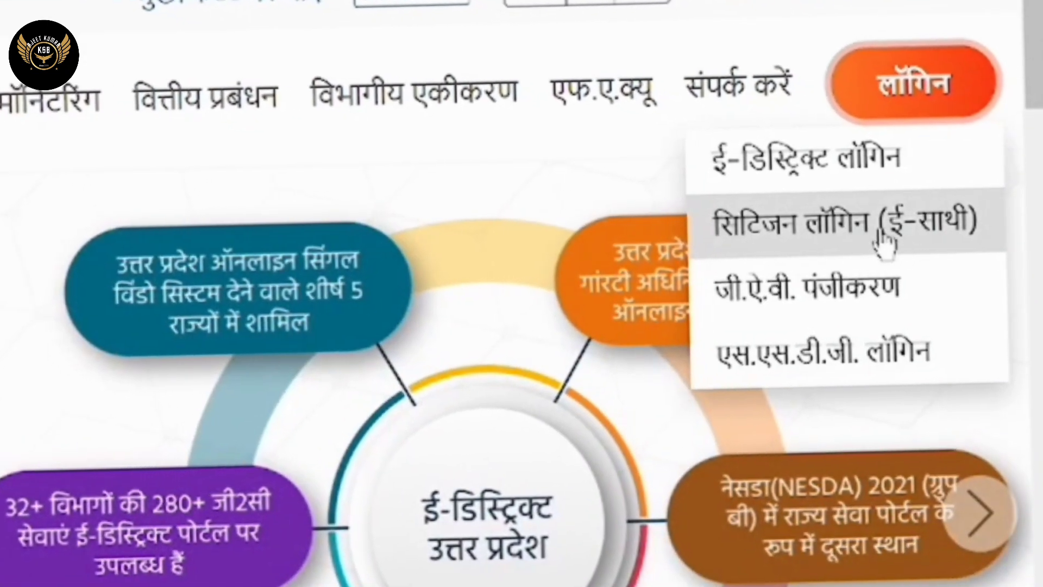
{"action": "left_click", "coordinate": [838, 238]}
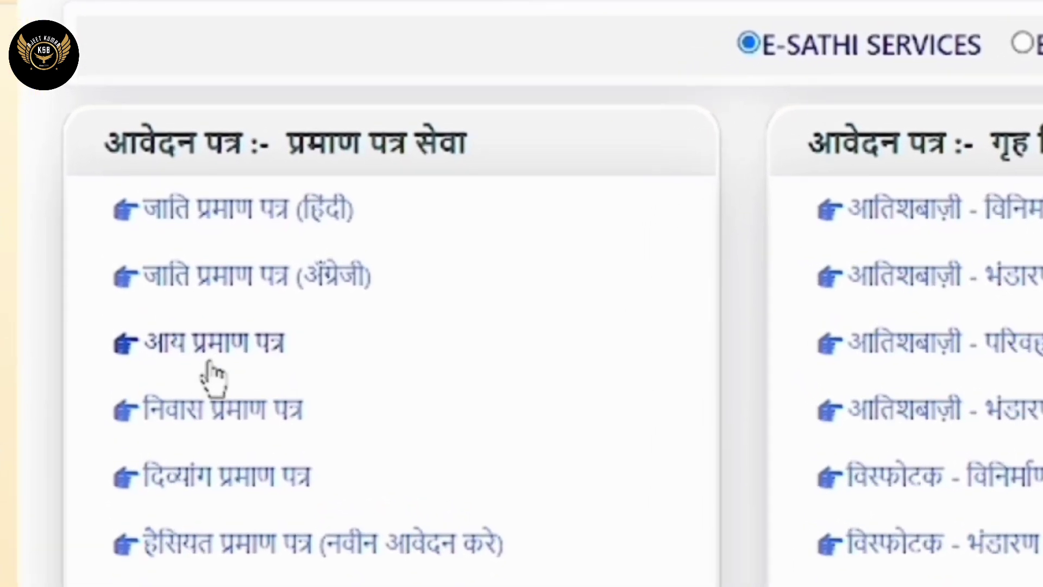
- Choose the income certificate service (आय प्रमाण पत्र) and submit its Aadhaar e-KYC verification form
{"action": "left_click", "coordinate": [209, 351]}
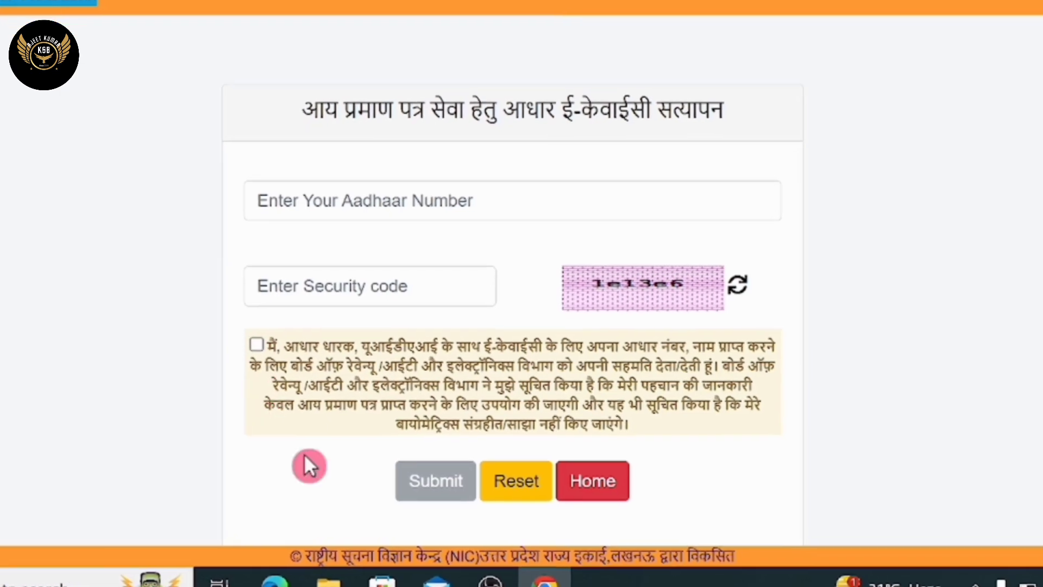
{"action": "left_click", "coordinate": [418, 484]}
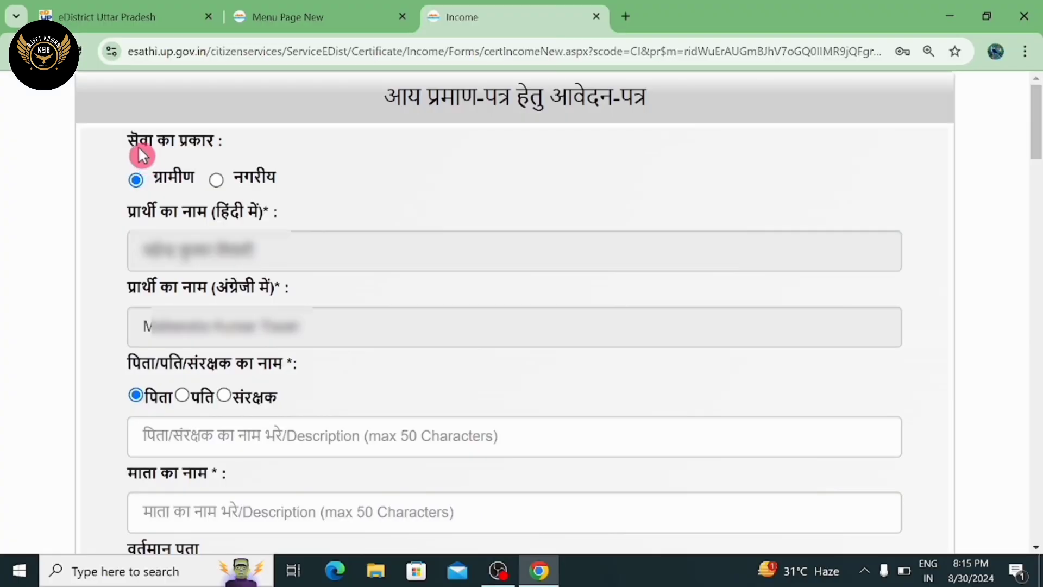
- Review the application form's service type, the applicant's Hindi and English names, and the father/husband/guardian and mother name fields
{"action": "left_click_drag", "start_coordinate": [123, 139], "coordinate": [191, 141]}
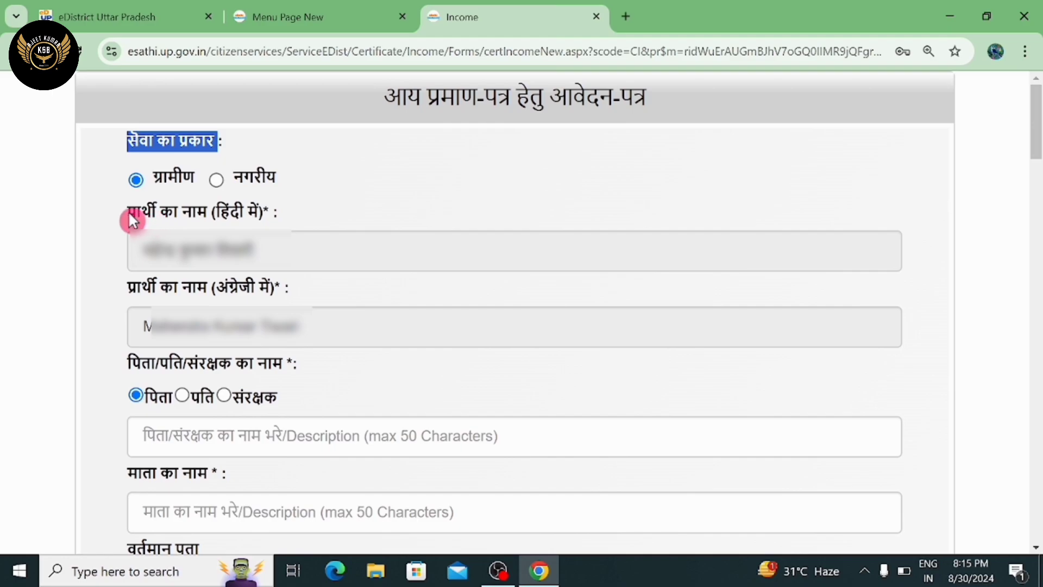
{"action": "left_click_drag", "start_coordinate": [128, 211], "coordinate": [277, 228]}
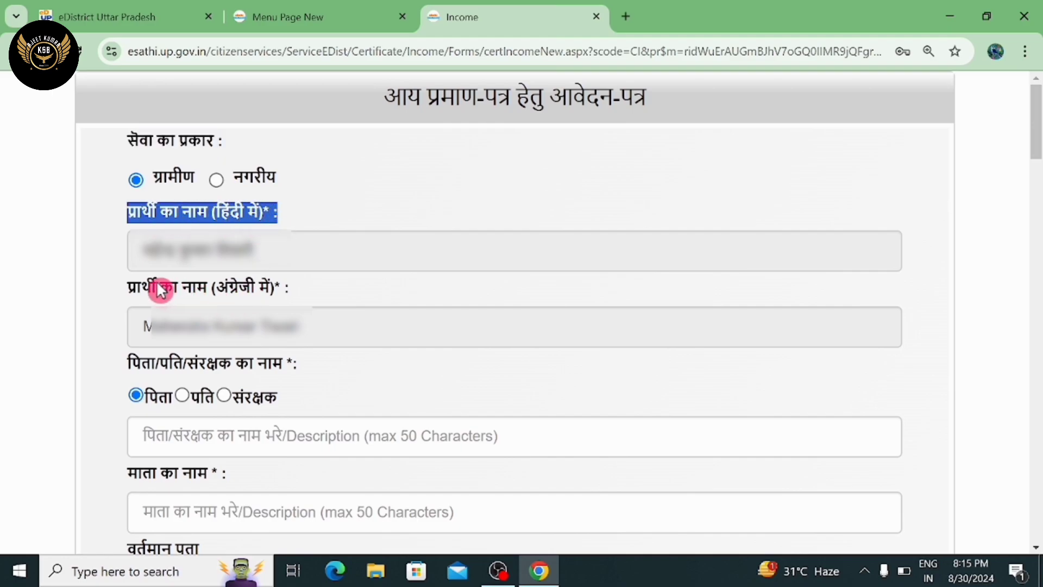
{"action": "left_click_drag", "start_coordinate": [131, 284], "coordinate": [291, 279]}
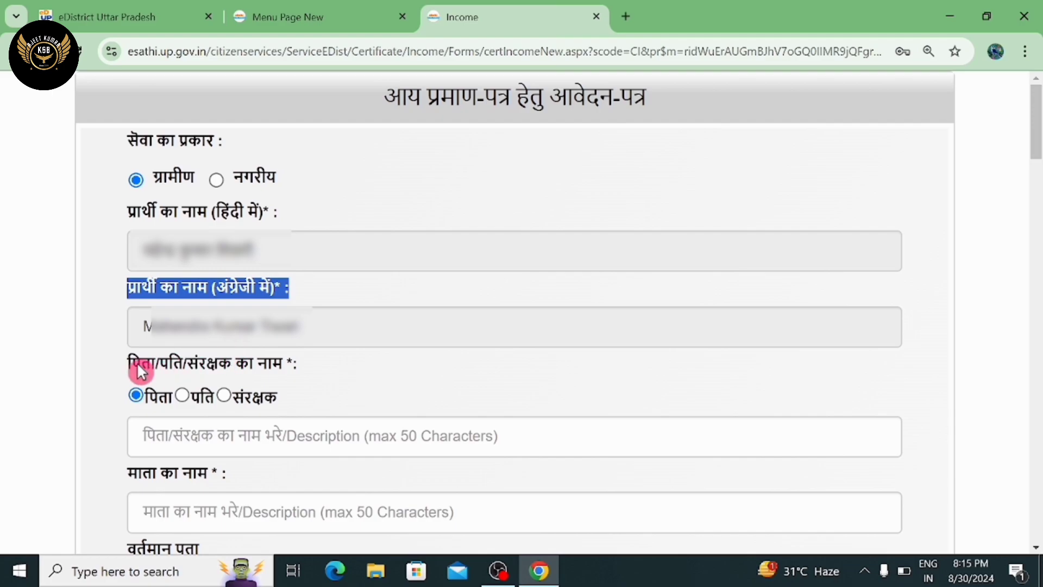
{"action": "left_click_drag", "start_coordinate": [126, 361], "coordinate": [300, 364]}
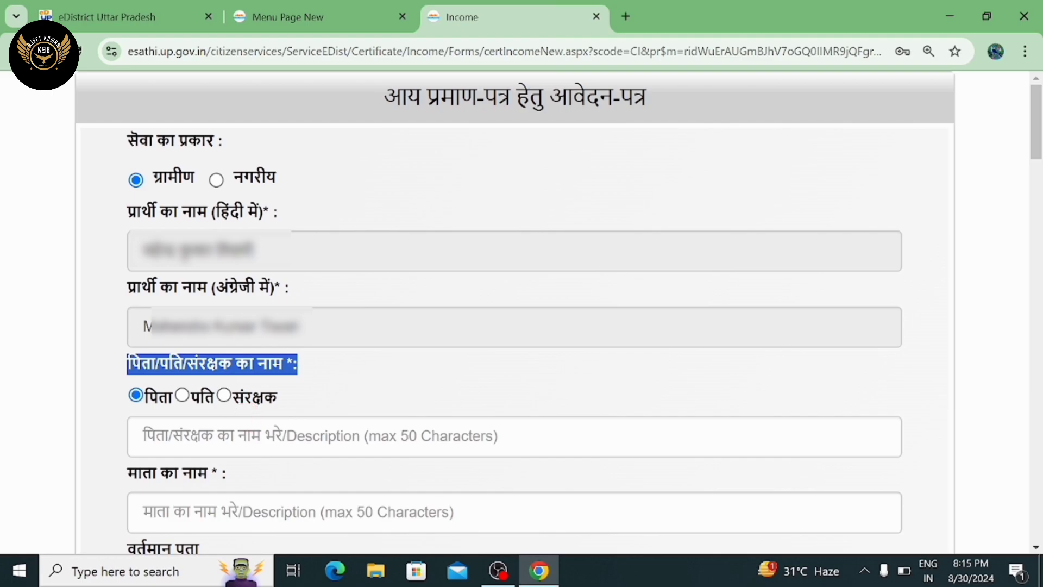
{"action": "left_click", "coordinate": [272, 436]}
{"action": "left_click", "coordinate": [112, 434]}
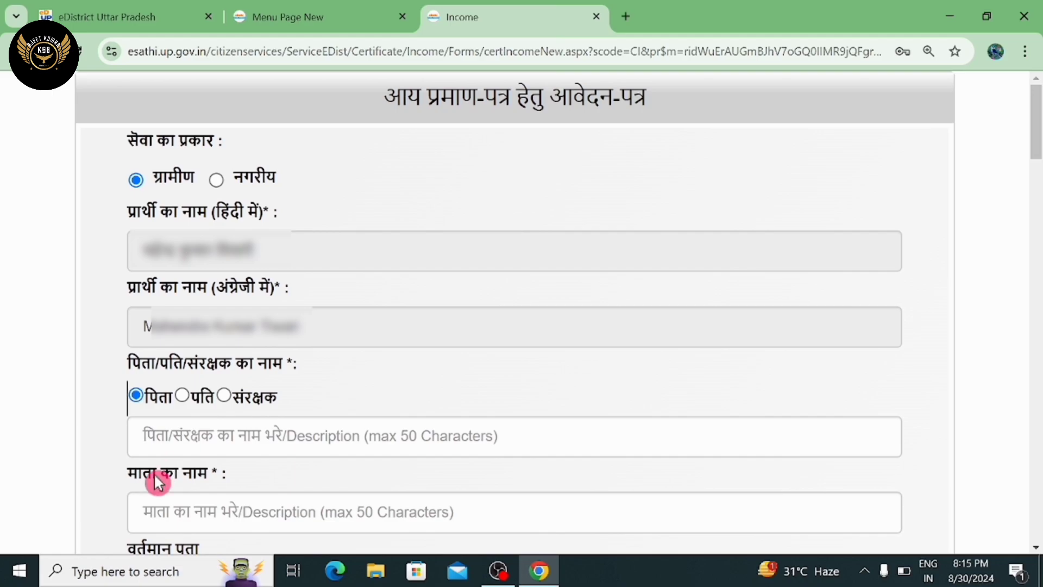
{"action": "left_click_drag", "start_coordinate": [126, 475], "coordinate": [217, 492]}
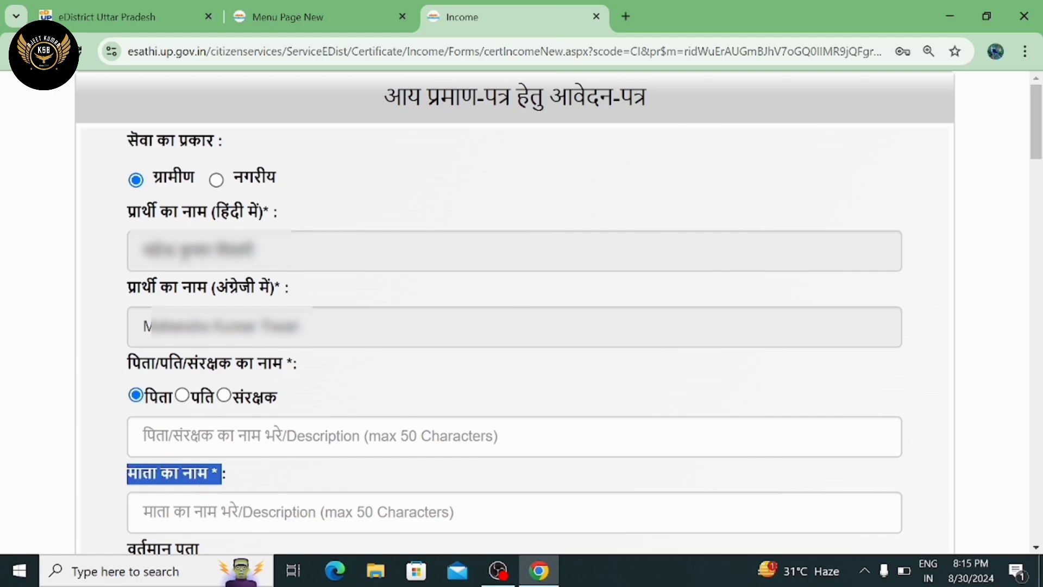
- Examine the current address section: its mandatory-field note, house number, mohalla/post, district, tehsil and village fields
{"action": "left_click_drag", "start_coordinate": [126, 143], "coordinate": [155, 143]}
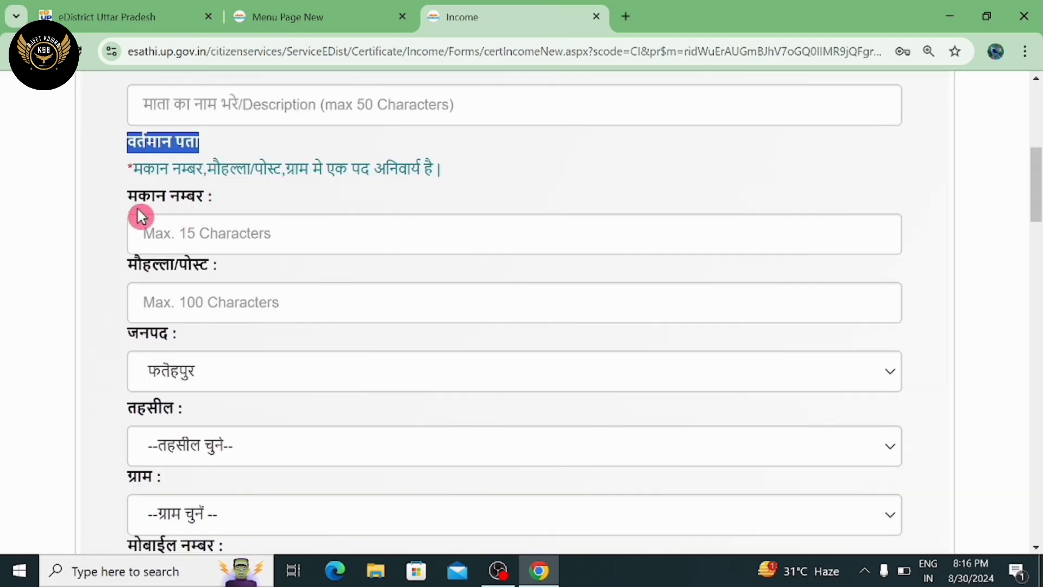
{"action": "left_click", "coordinate": [133, 168]}
{"action": "left_click_drag", "start_coordinate": [133, 169], "coordinate": [281, 169]}
{"action": "left_click", "coordinate": [207, 169]}
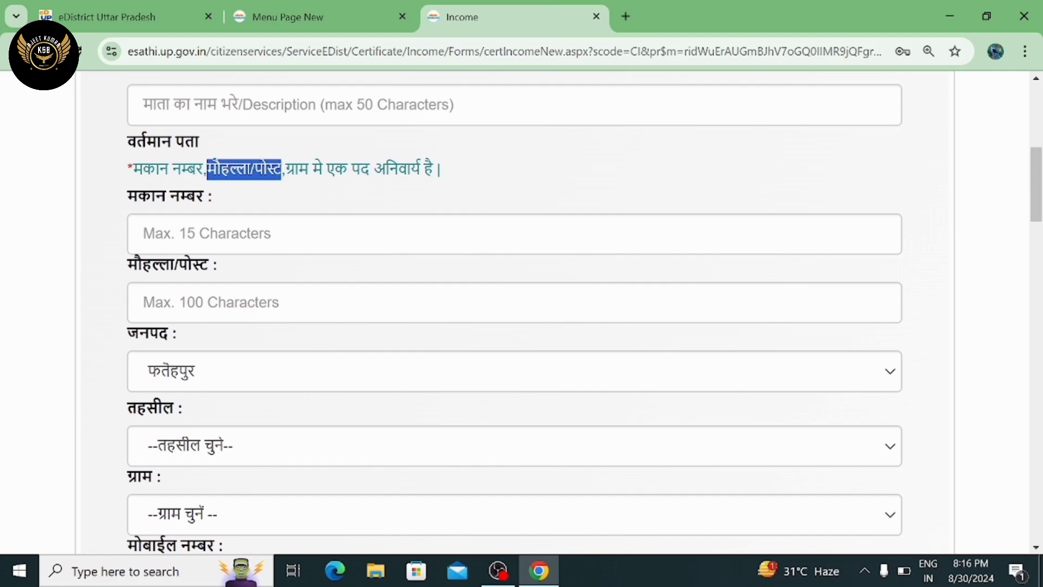
{"action": "left_click_drag", "start_coordinate": [285, 169], "coordinate": [456, 181]}
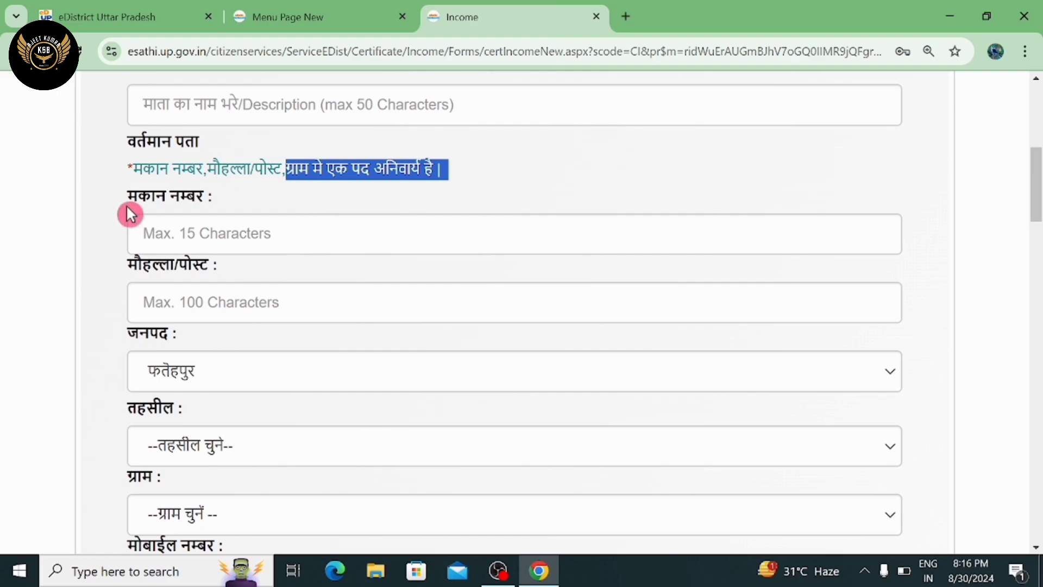
{"action": "left_click_drag", "start_coordinate": [124, 200], "coordinate": [199, 197]}
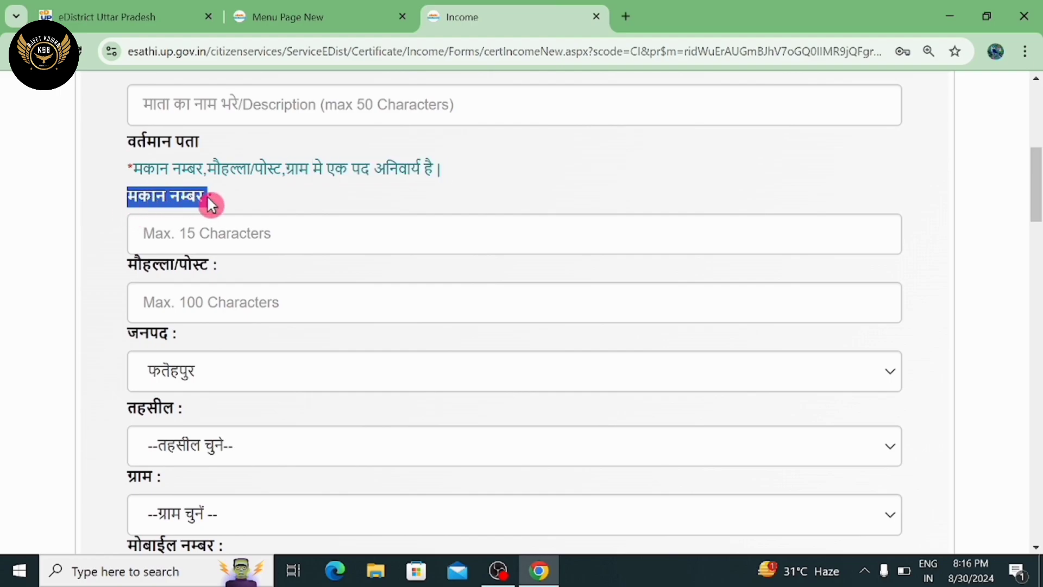
{"action": "left_click_drag", "start_coordinate": [127, 270], "coordinate": [219, 272]}
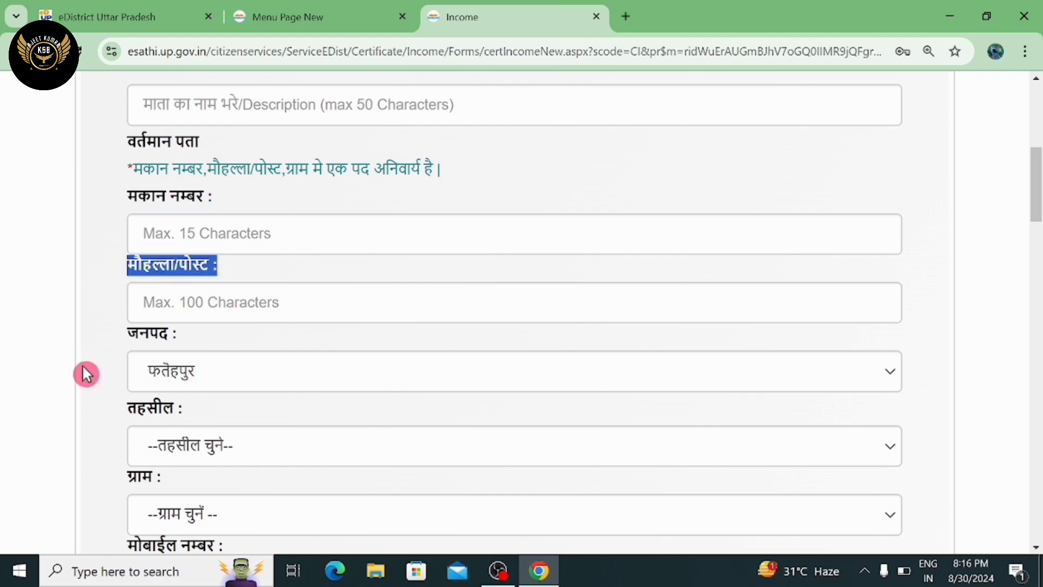
{"action": "left_click_drag", "start_coordinate": [129, 336], "coordinate": [205, 345]}
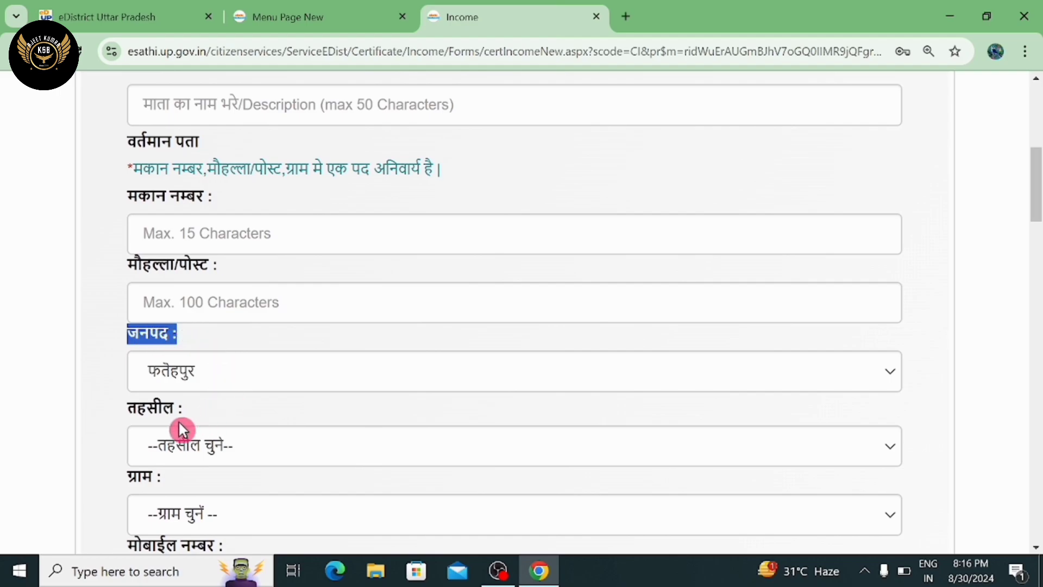
{"action": "left_click_drag", "start_coordinate": [128, 413], "coordinate": [186, 416]}
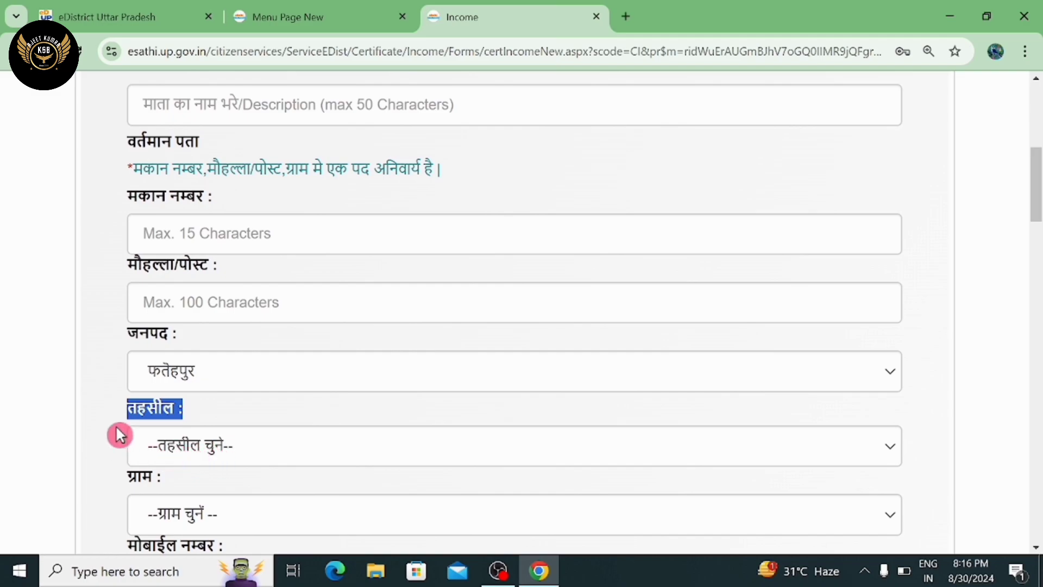
{"action": "left_click", "coordinate": [92, 402]}
{"action": "scroll", "coordinate": [130, 155], "scroll_direction": "down", "scroll_amount": 5}
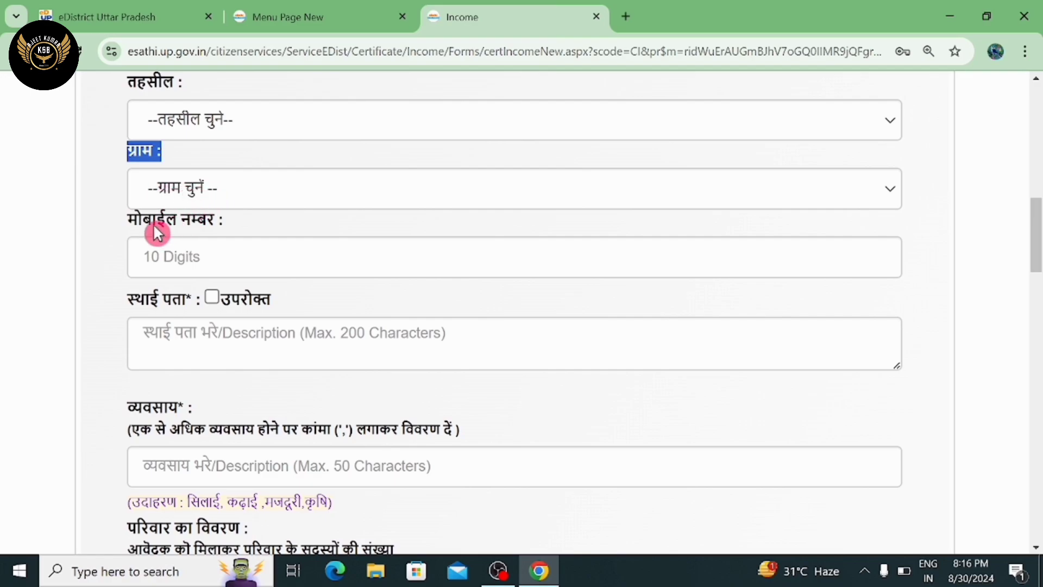
- Examine the mobile number field and the occupation field (व्यवसाय), including its comma-separation instruction and suggested entries
{"action": "left_click_drag", "start_coordinate": [122, 220], "coordinate": [201, 235]}
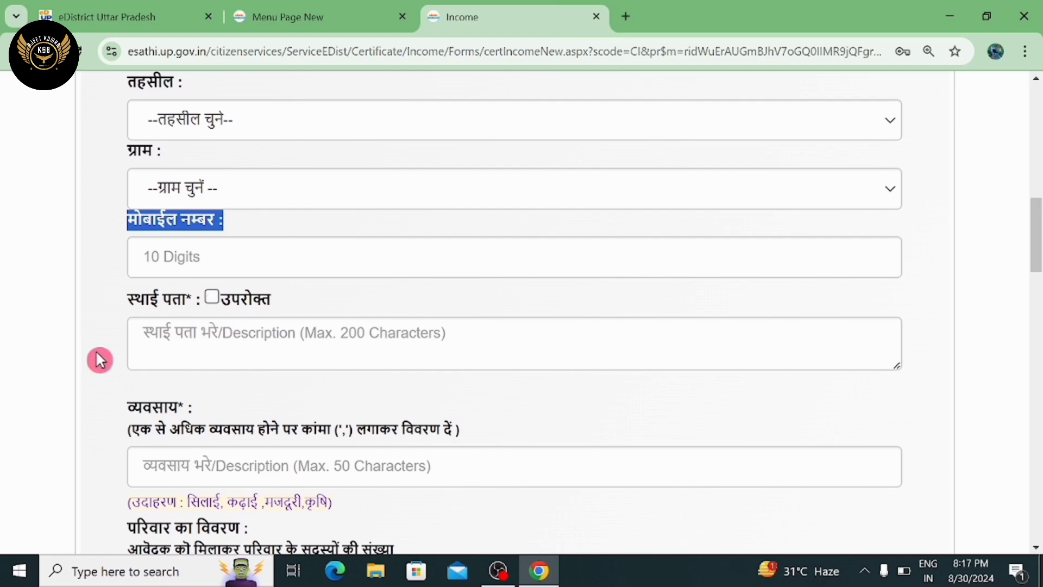
{"action": "scroll", "coordinate": [39, 326], "scroll_direction": "down", "scroll_amount": 5}
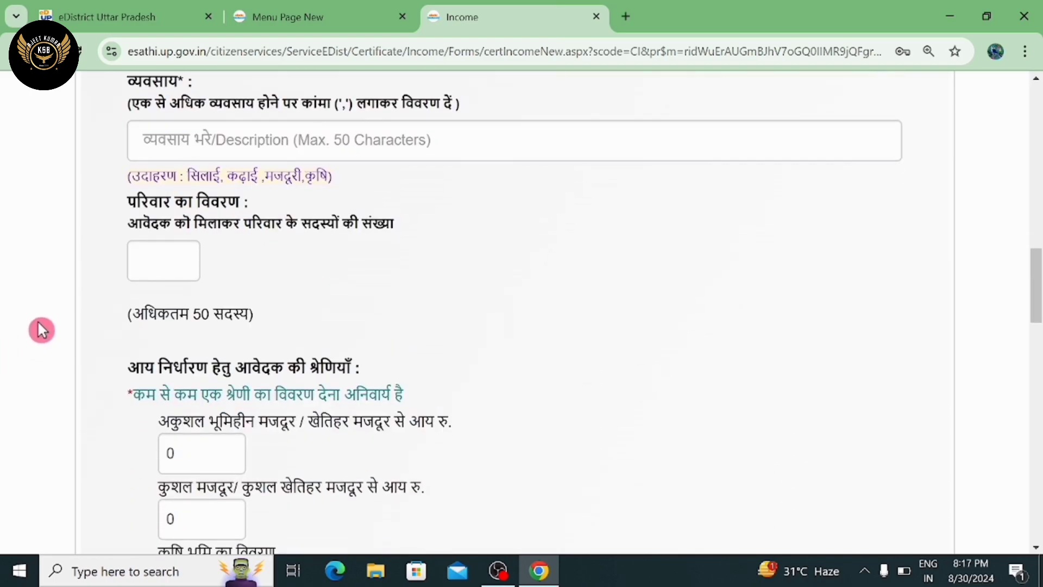
{"action": "scroll", "coordinate": [38, 322], "scroll_direction": "up", "scroll_amount": 1}
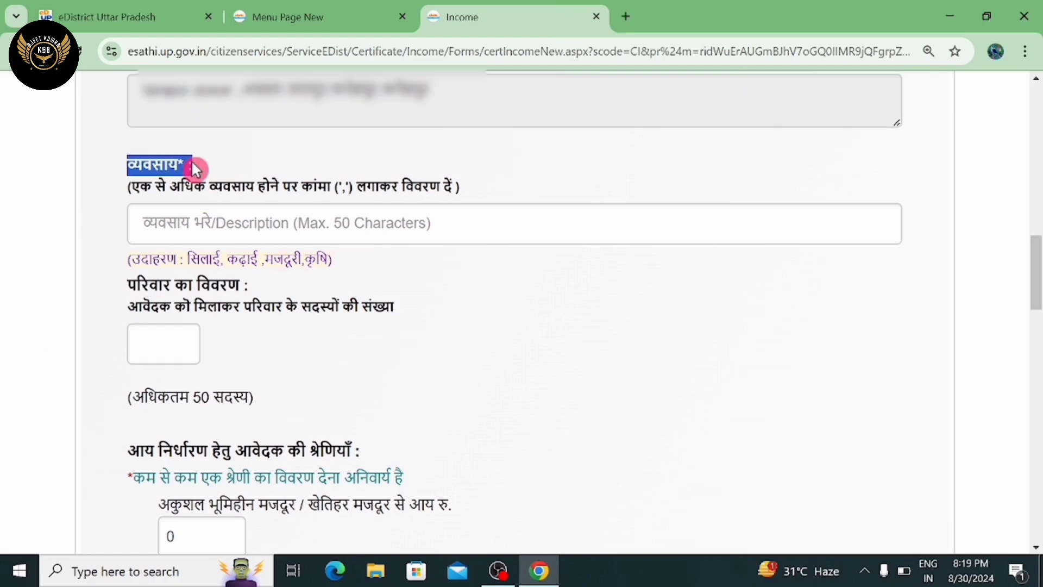
{"action": "left_click_drag", "start_coordinate": [126, 188], "coordinate": [253, 186]}
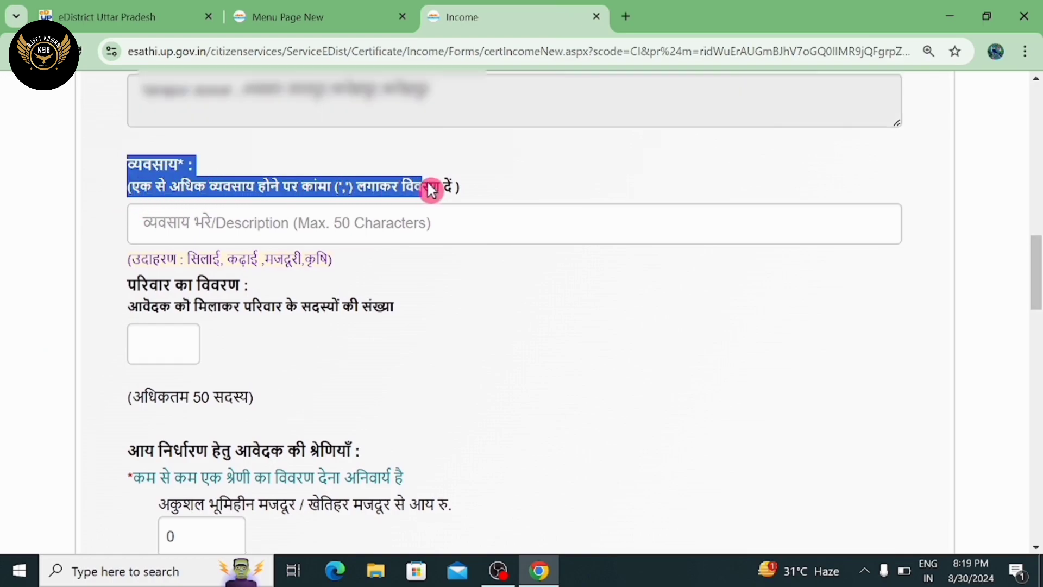
{"action": "left_click_drag", "start_coordinate": [428, 184], "coordinate": [482, 187]}
{"action": "left_click", "coordinate": [495, 183]}
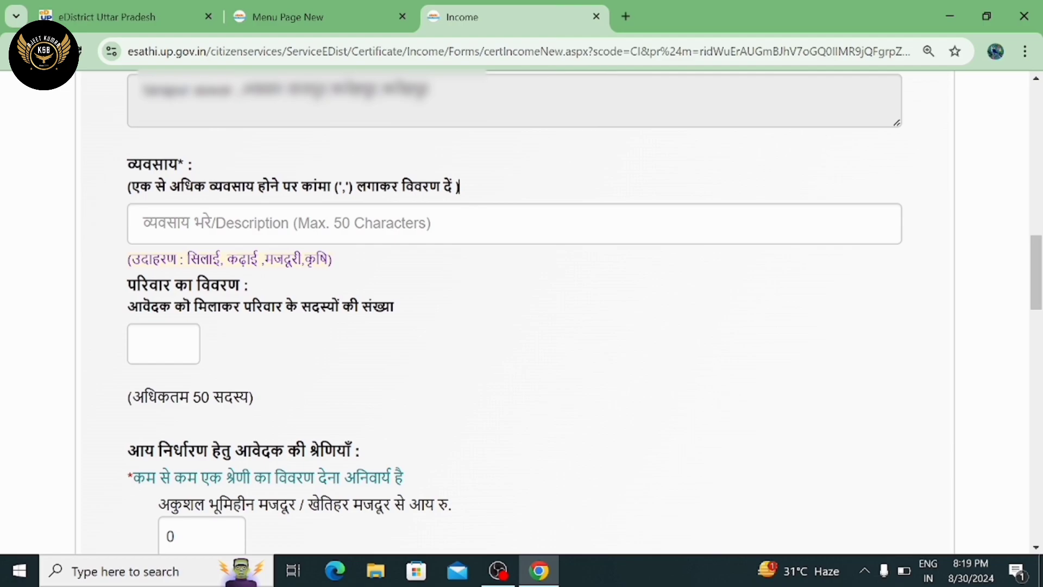
{"action": "left_click", "coordinate": [478, 223]}
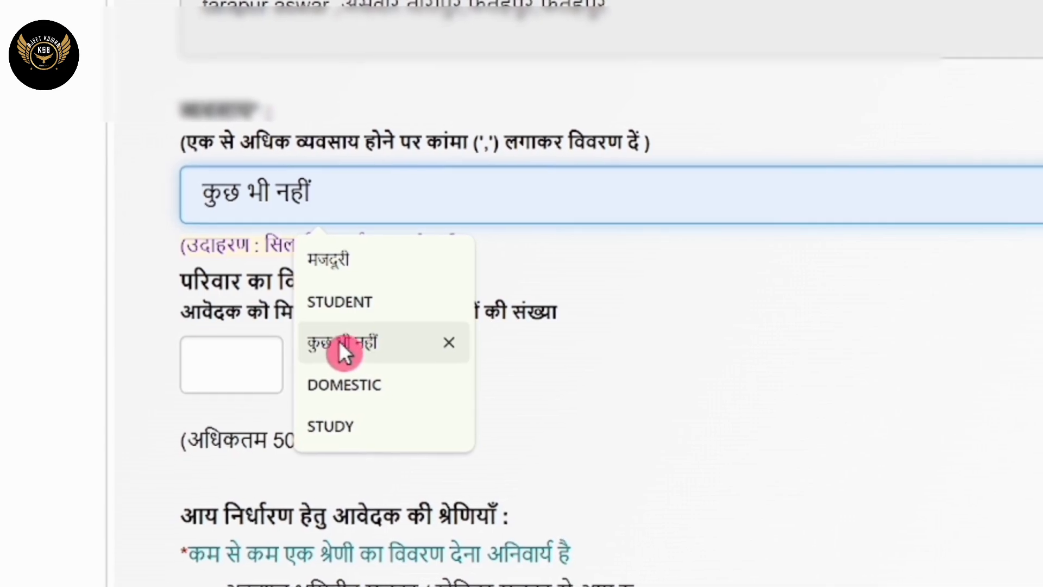
{"action": "left_click", "coordinate": [150, 191]}
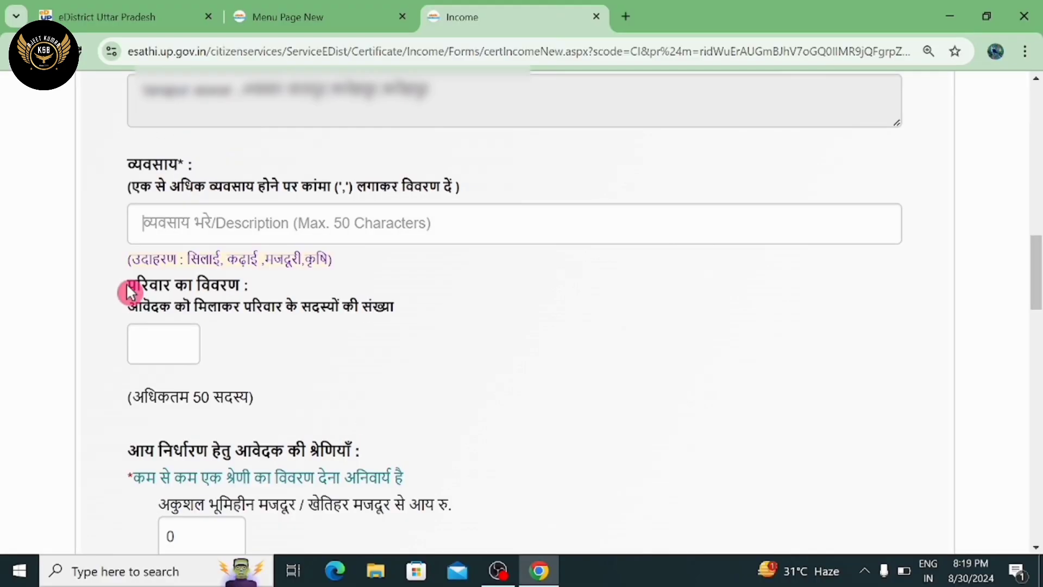
- Set the number of family members including the applicant to 2 under परिवार का विवरण
{"action": "left_click_drag", "start_coordinate": [130, 291], "coordinate": [259, 286]}
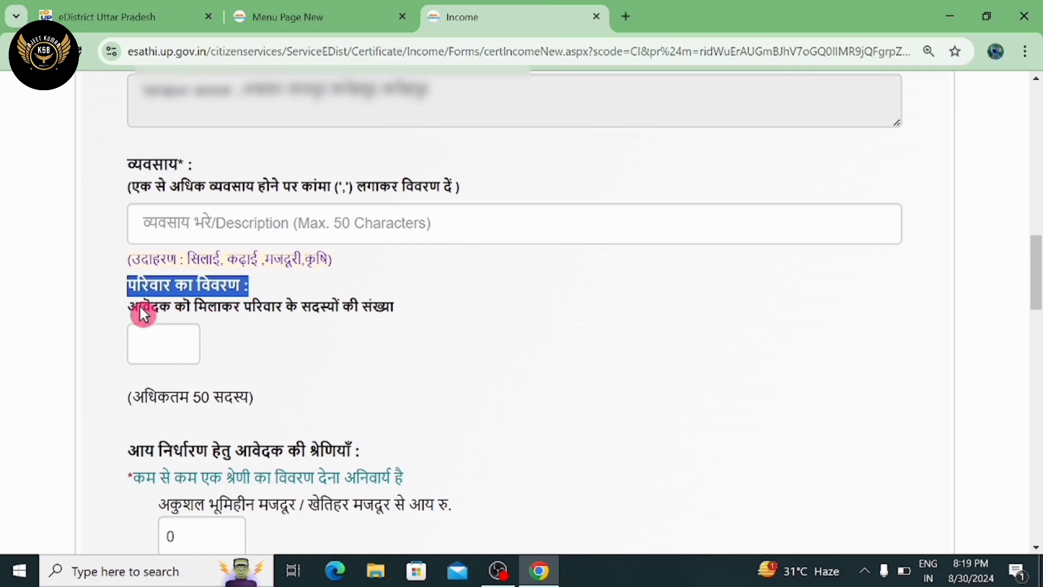
{"action": "left_click", "coordinate": [129, 314]}
{"action": "left_click_drag", "start_coordinate": [128, 314], "coordinate": [369, 309]}
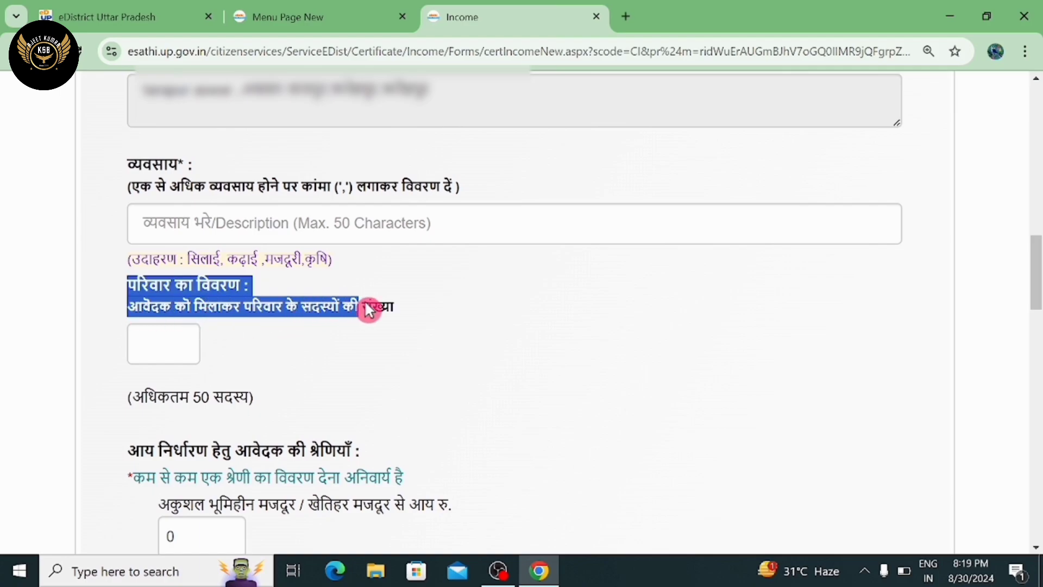
{"action": "left_click", "coordinate": [443, 315]}
{"action": "left_click", "coordinate": [157, 345]}
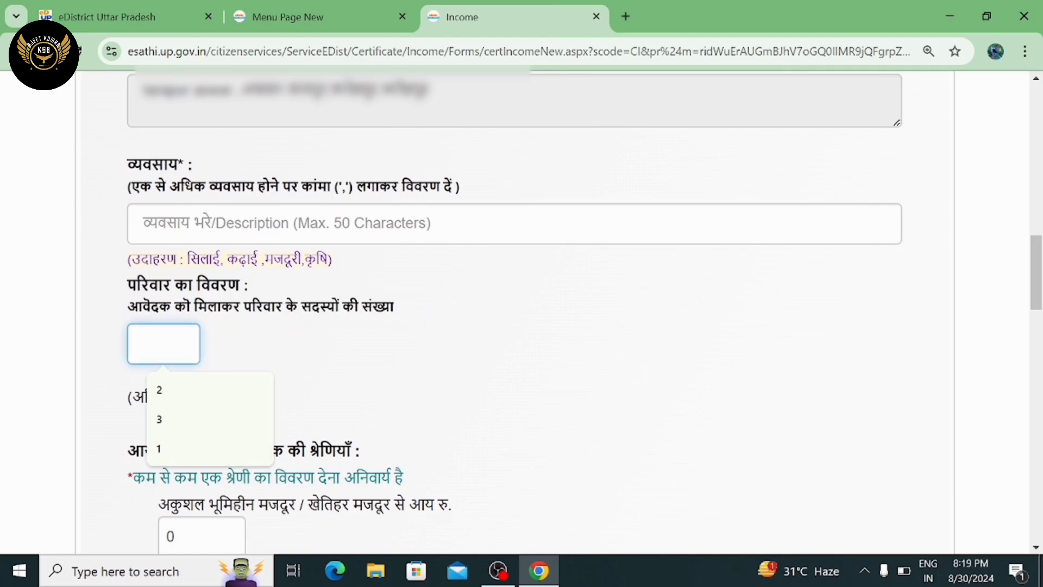
{"action": "left_click", "coordinate": [167, 391]}
{"action": "left_click", "coordinate": [66, 242]}
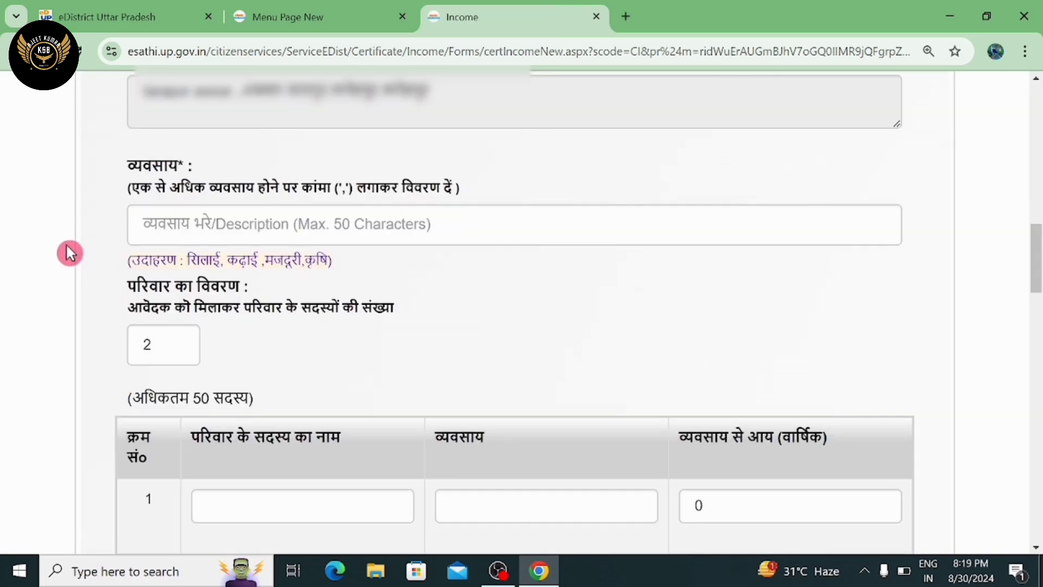
- Examine the family member table's name, occupation and annual income columns and the suggestions for the first member
{"action": "scroll", "coordinate": [108, 283], "scroll_direction": "down", "scroll_amount": 3}
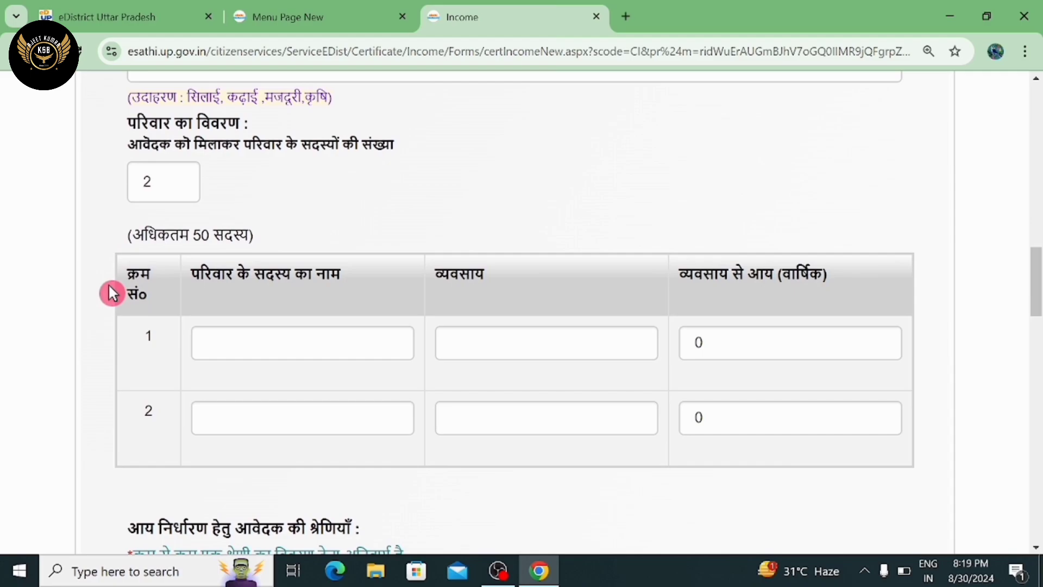
{"action": "left_click_drag", "start_coordinate": [194, 283], "coordinate": [341, 276]}
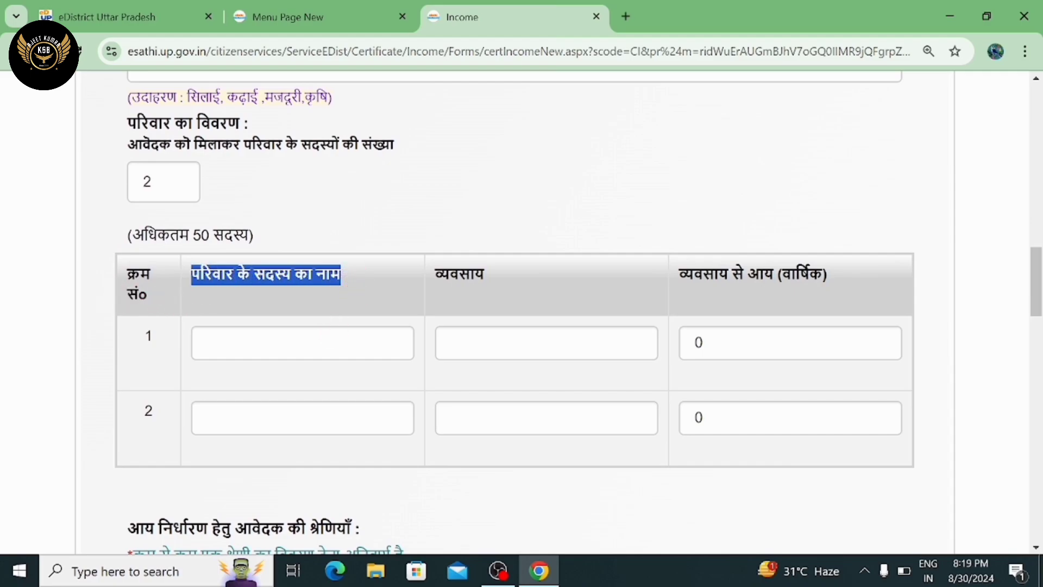
{"action": "left_click_drag", "start_coordinate": [435, 279], "coordinate": [508, 284]}
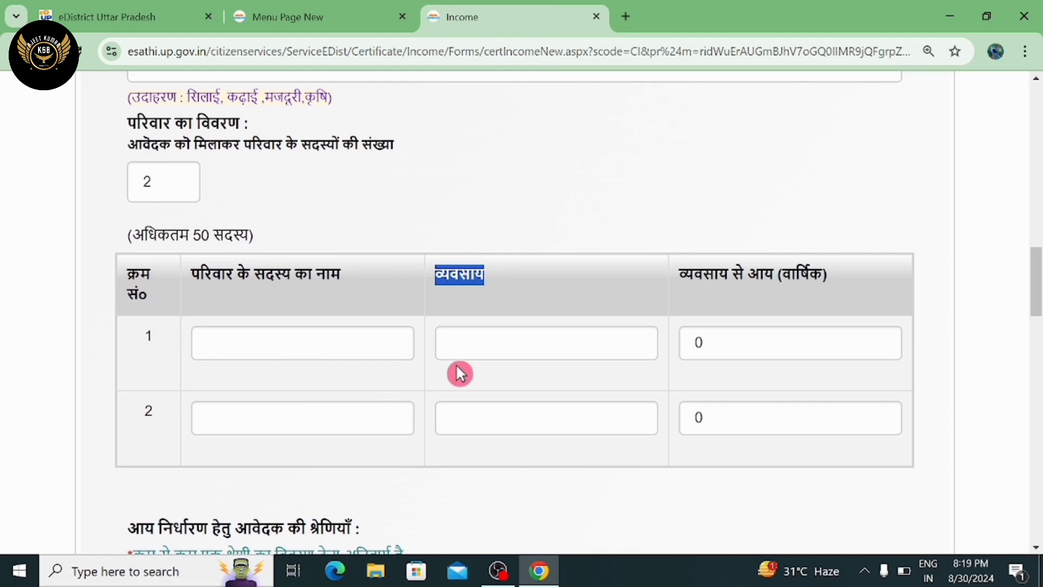
{"action": "left_click", "coordinate": [507, 309]}
{"action": "left_click", "coordinate": [326, 343]}
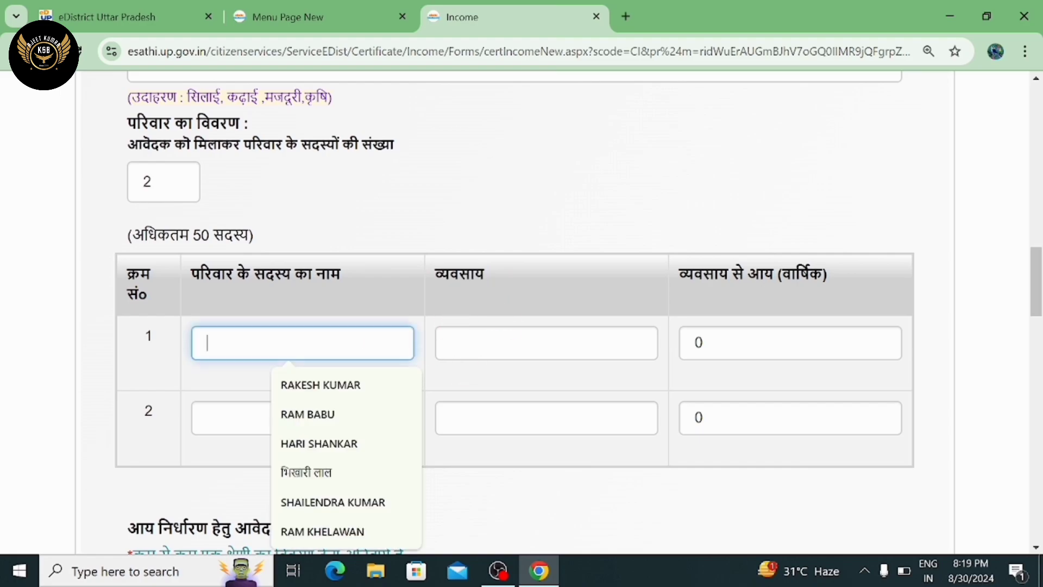
{"action": "left_click", "coordinate": [429, 376]}
{"action": "left_click", "coordinate": [516, 343]}
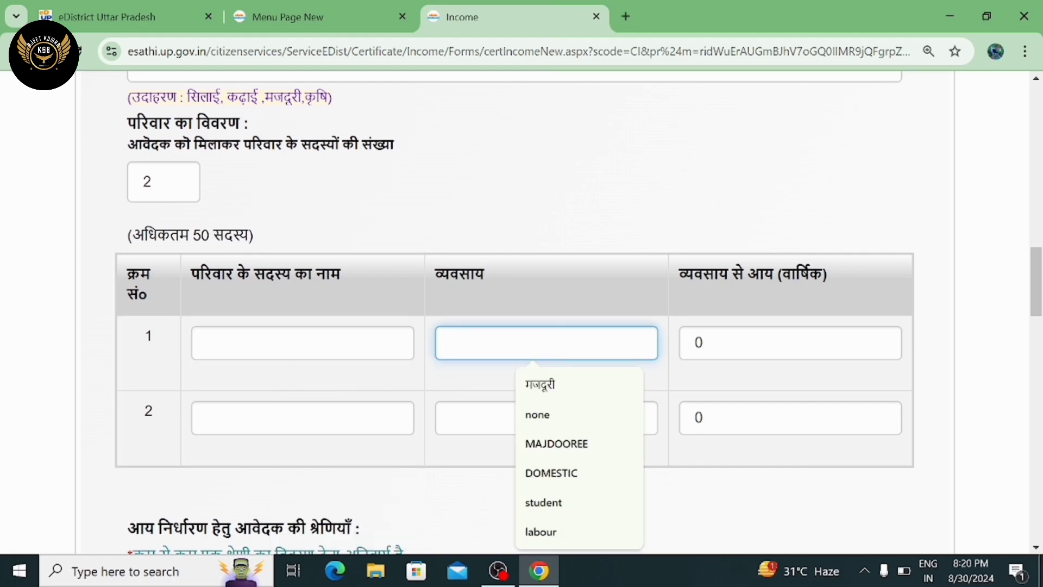
{"action": "left_click", "coordinate": [543, 386]}
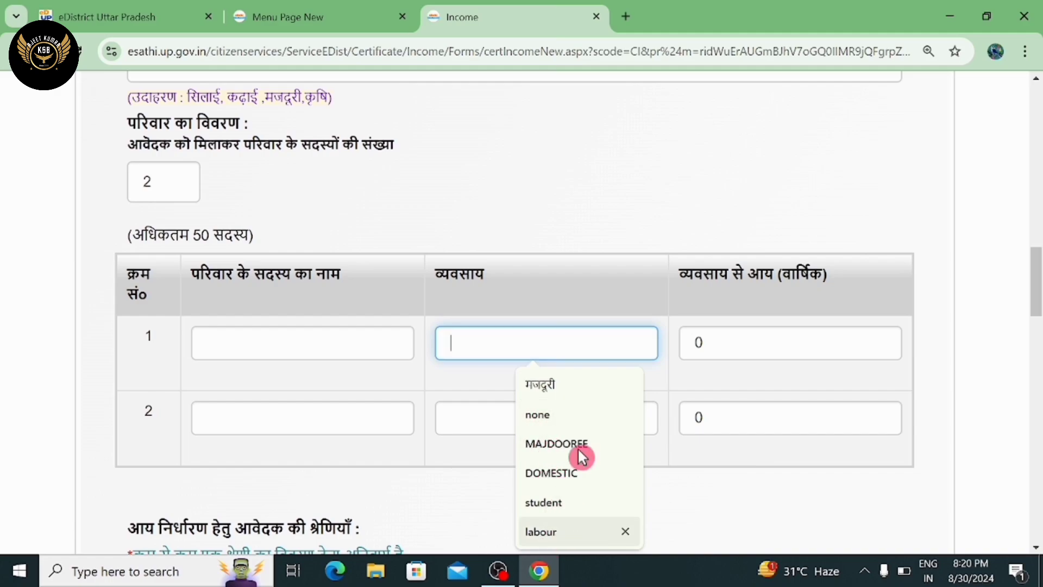
{"action": "key", "text": "Tab"}
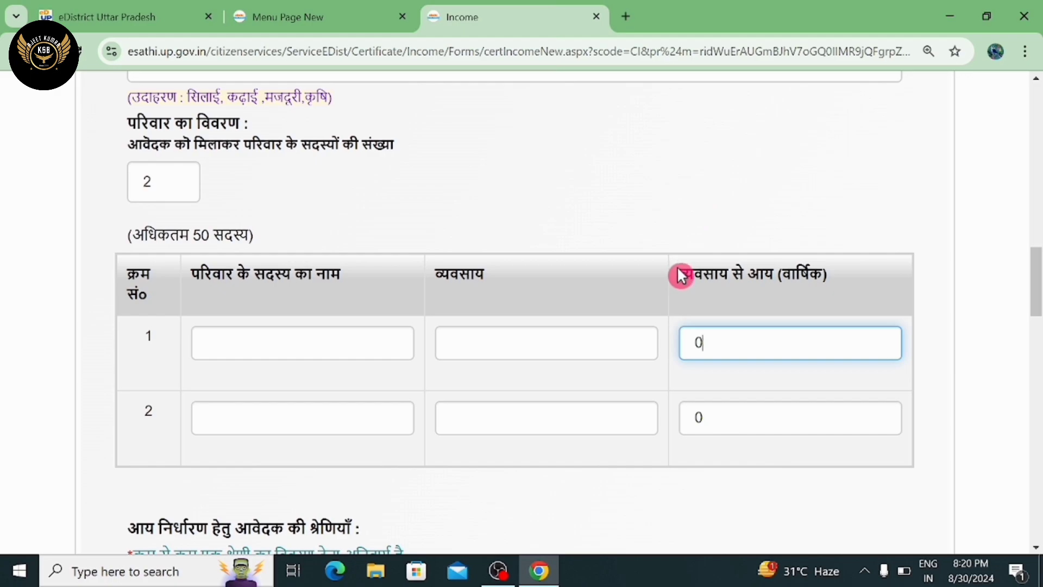
{"action": "left_click_drag", "start_coordinate": [681, 274], "coordinate": [852, 293]}
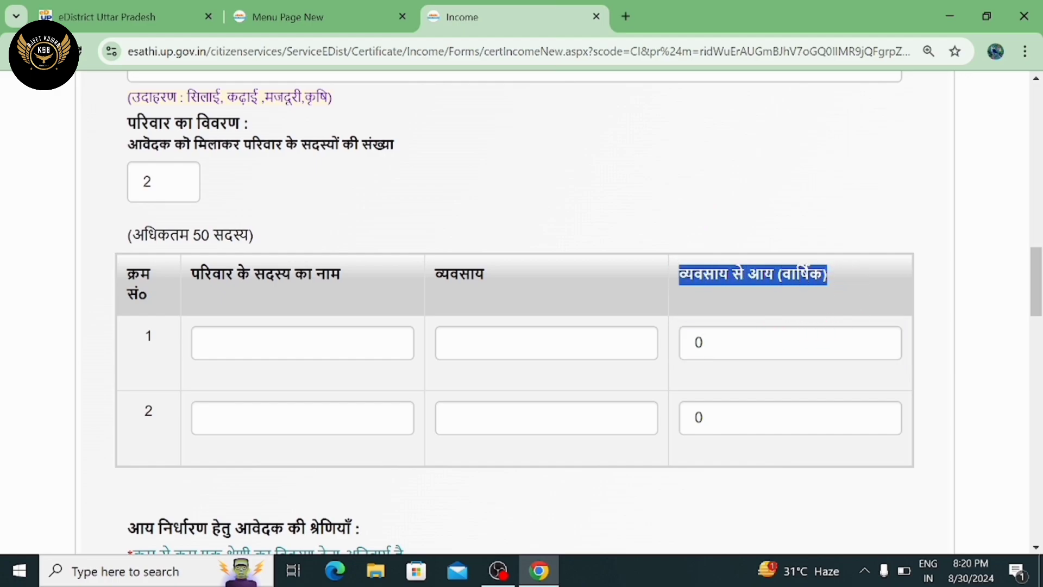
- Try 12 as the first family member's annual income from occupation and clear the entry
{"action": "left_click", "coordinate": [711, 343]}
{"action": "key", "text": "BackSpace"}
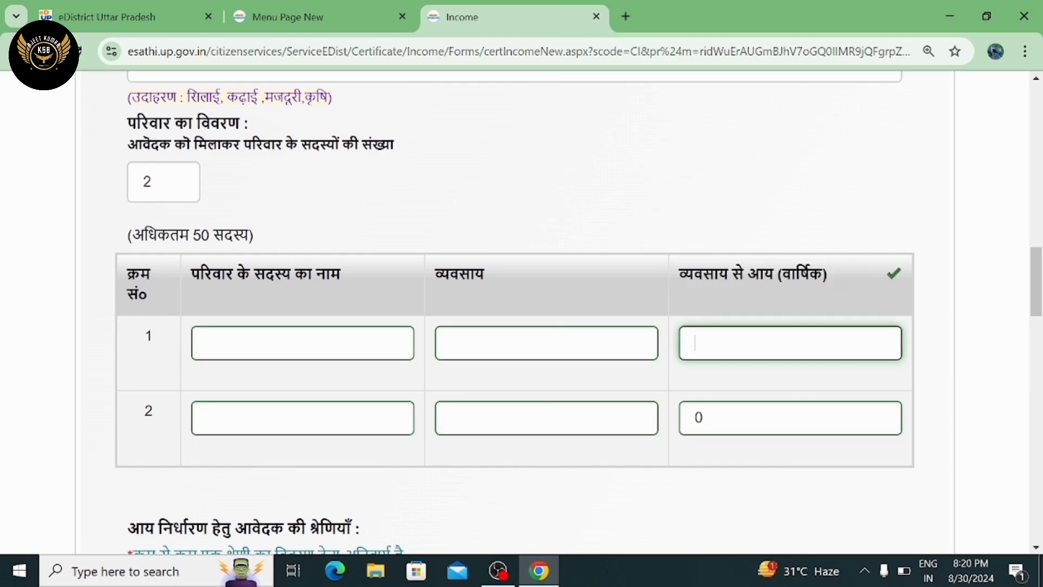
{"action": "type", "text": "12"}
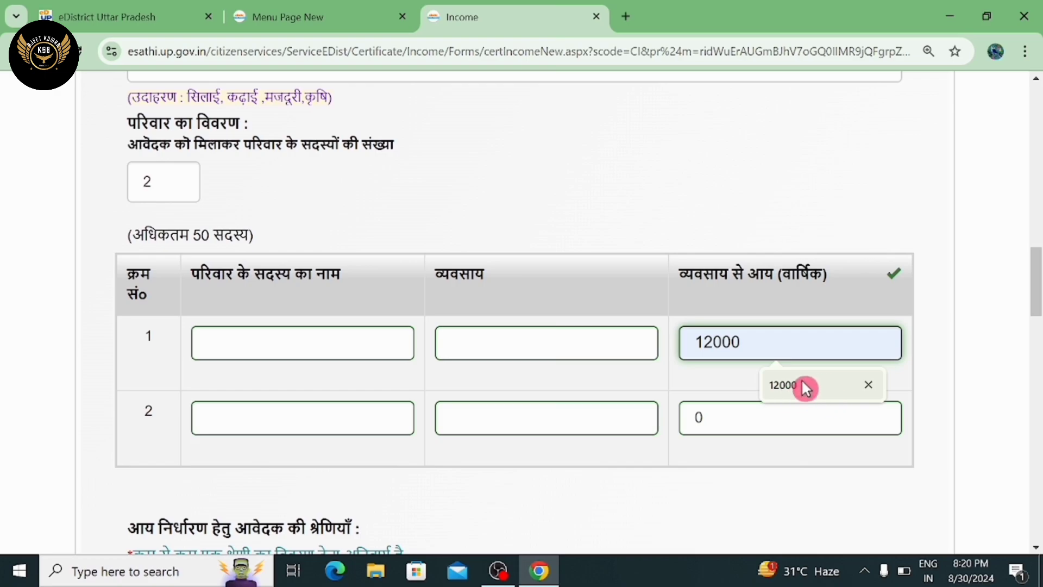
{"action": "left_click", "coordinate": [704, 381]}
{"action": "left_click", "coordinate": [713, 349]}
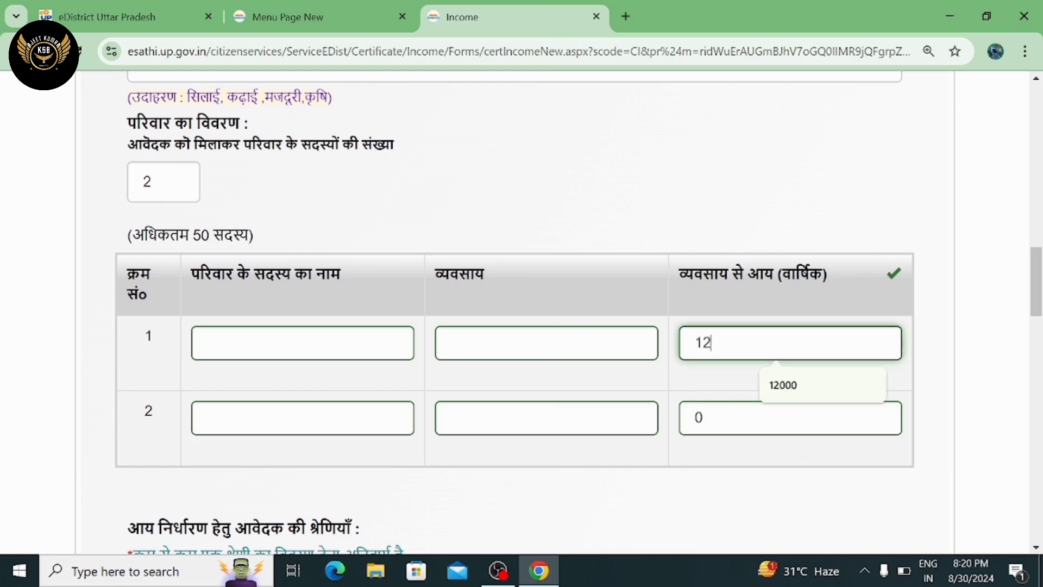
{"action": "key", "text": "BackSpace"}
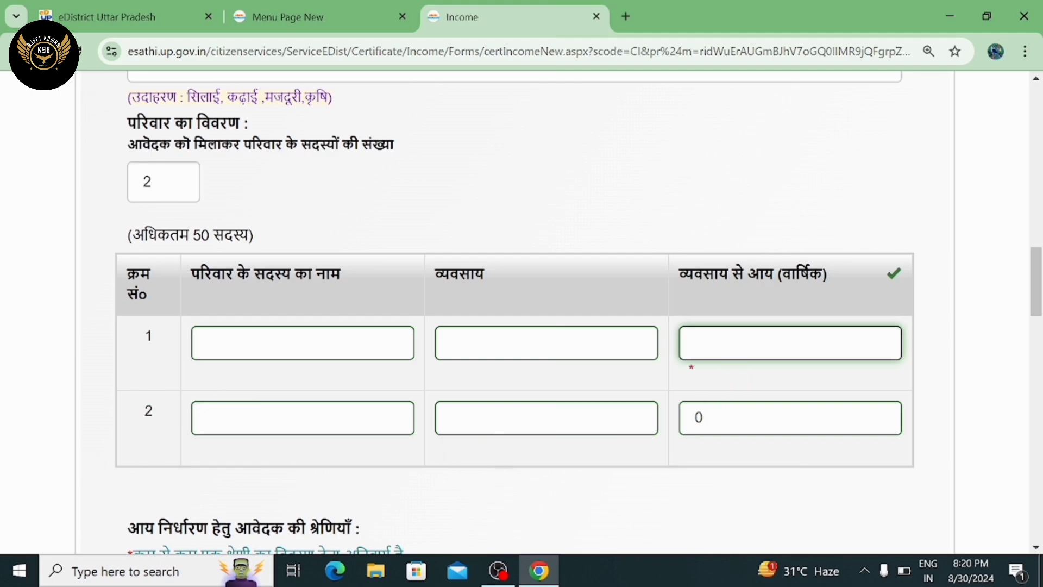
- Check the second family member's occupation suggestions and annual income field
{"action": "left_click", "coordinate": [535, 418]}
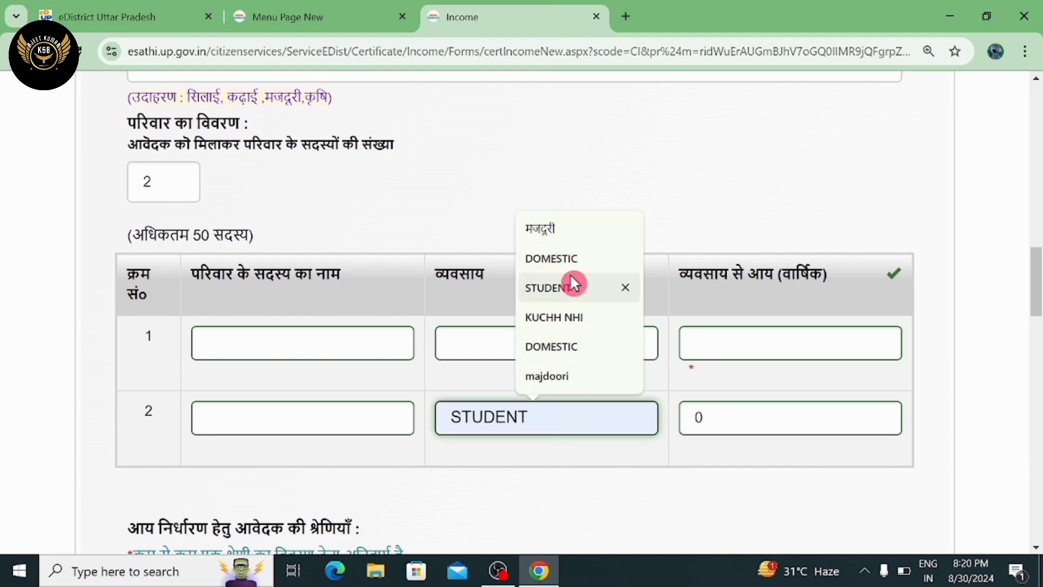
{"action": "left_click", "coordinate": [538, 456]}
{"action": "left_click", "coordinate": [717, 418]}
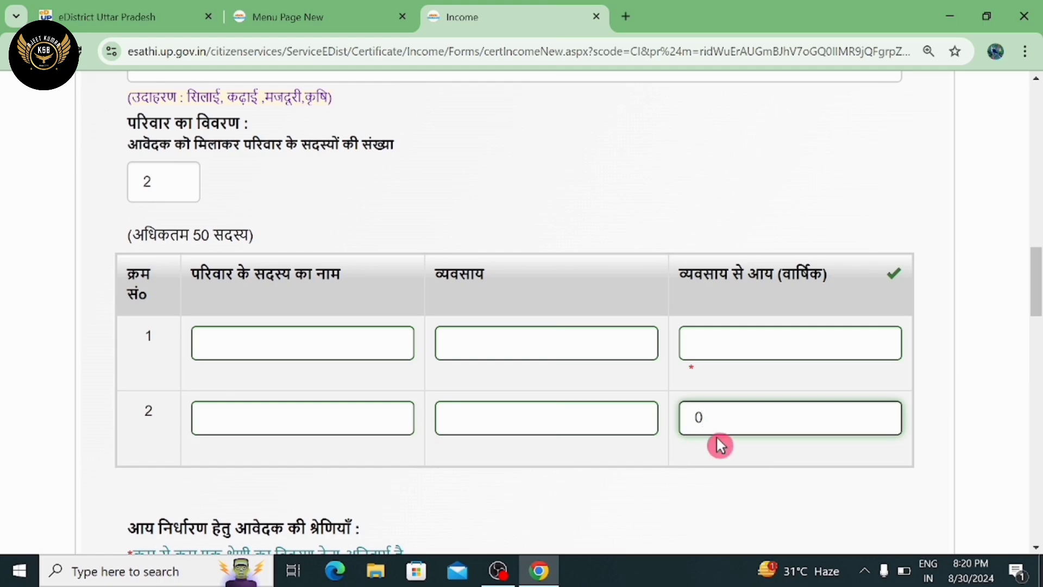
- Set the income from unskilled landless / farm labour (अकुशल भूमिहीन मजदूर / खेतिहर मजदूर) to 12000 in the income categories
{"action": "scroll", "coordinate": [633, 414], "scroll_direction": "down", "scroll_amount": 5}
{"action": "scroll", "coordinate": [637, 408], "scroll_direction": "down", "scroll_amount": 2}
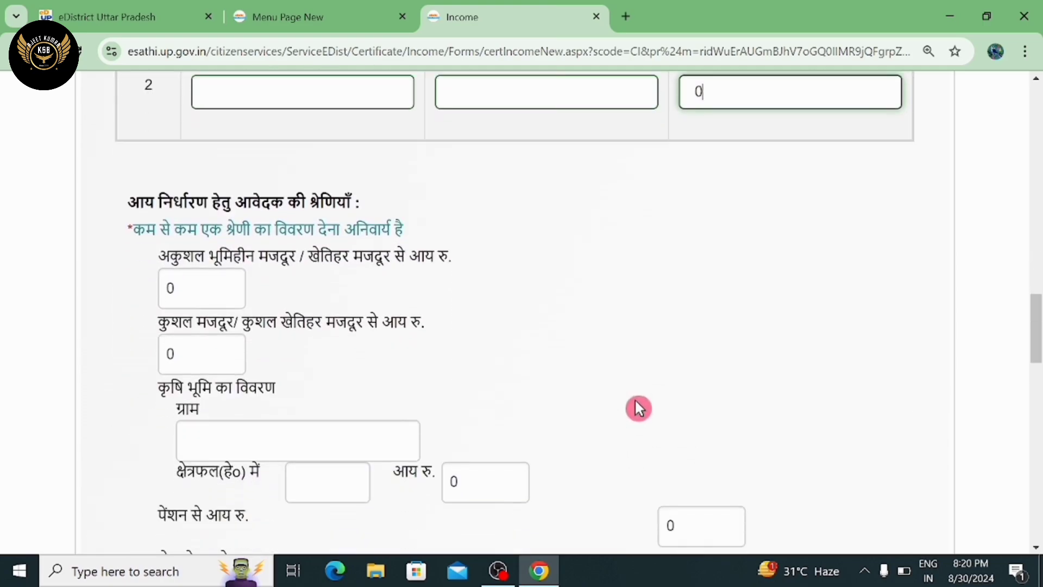
{"action": "left_click_drag", "start_coordinate": [131, 207], "coordinate": [379, 199]}
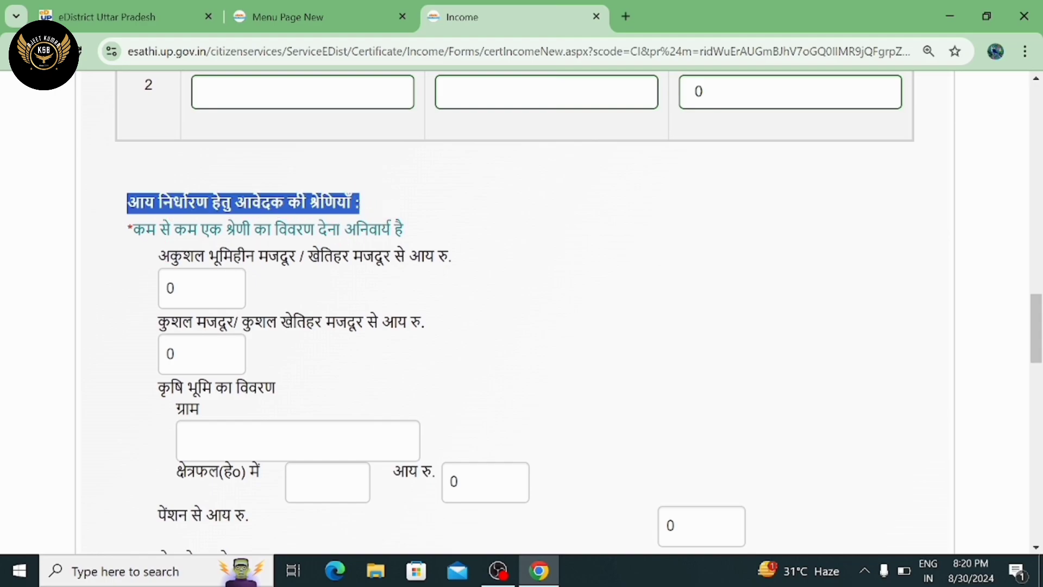
{"action": "left_click_drag", "start_coordinate": [159, 256], "coordinate": [437, 257]}
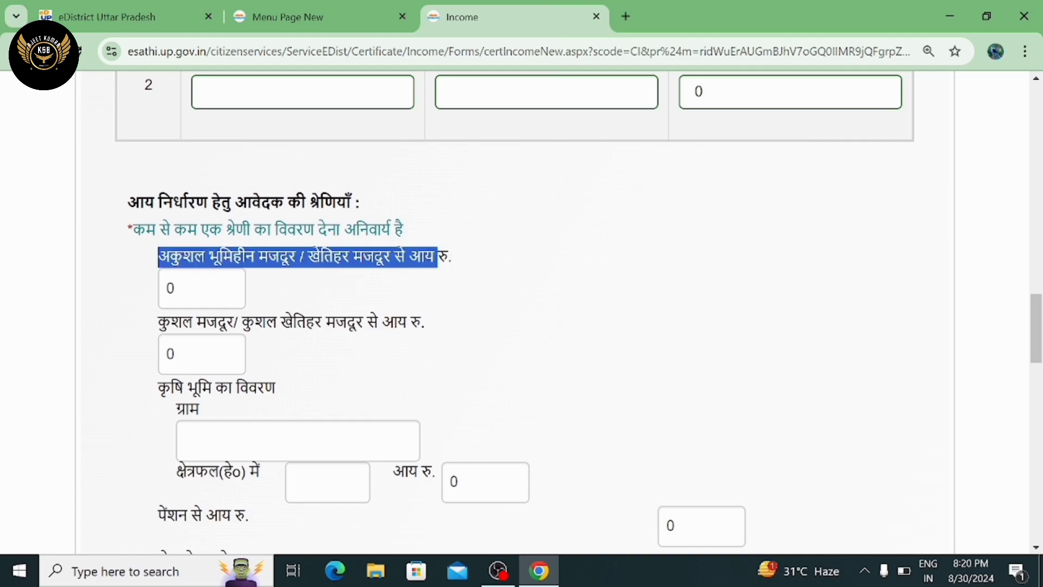
{"action": "left_click", "coordinate": [177, 288]}
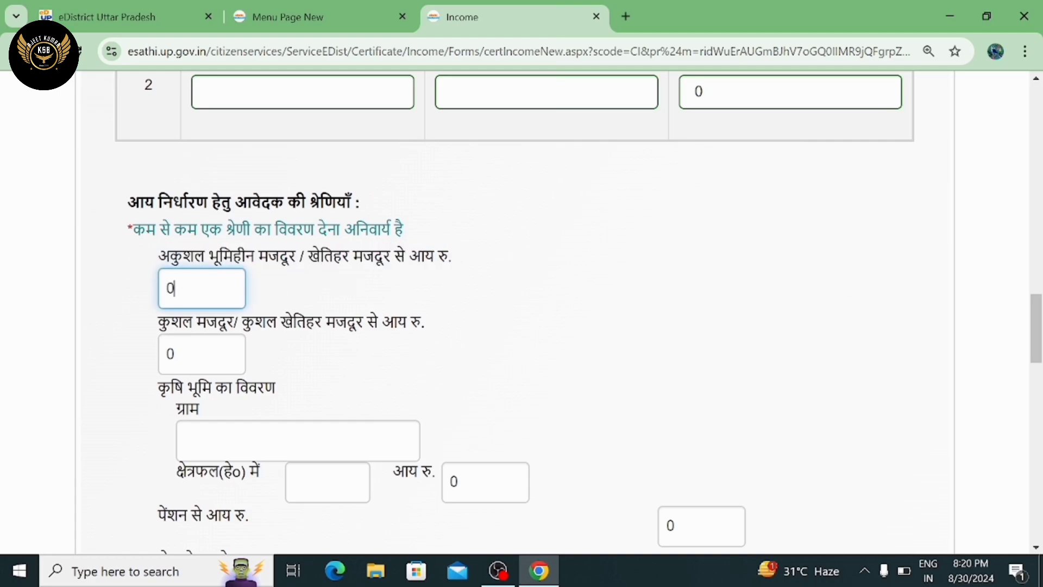
{"action": "key", "text": "BackSpace"}
{"action": "type", "text": "12"}
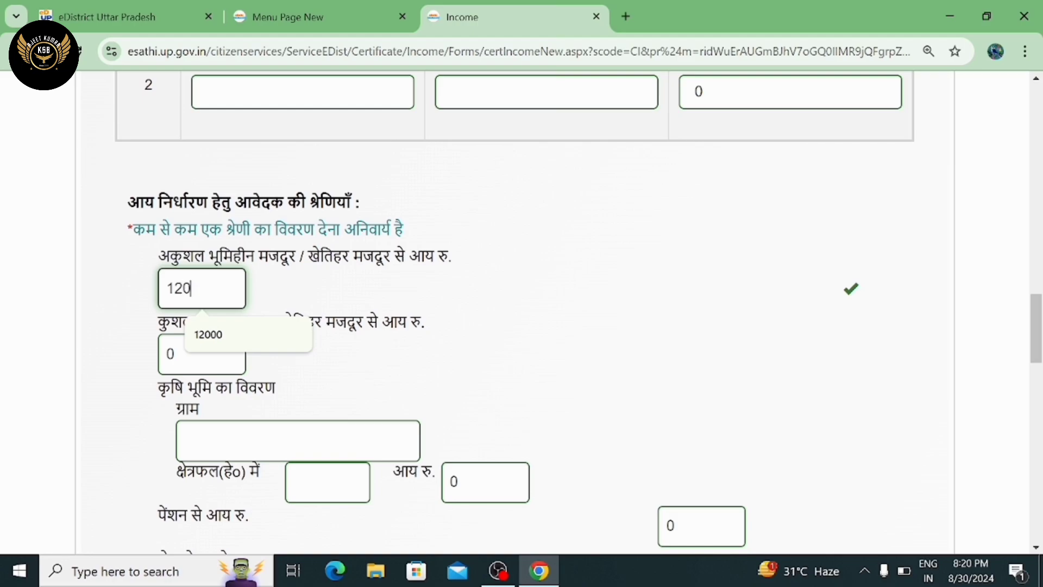
{"action": "type", "text": "000"}
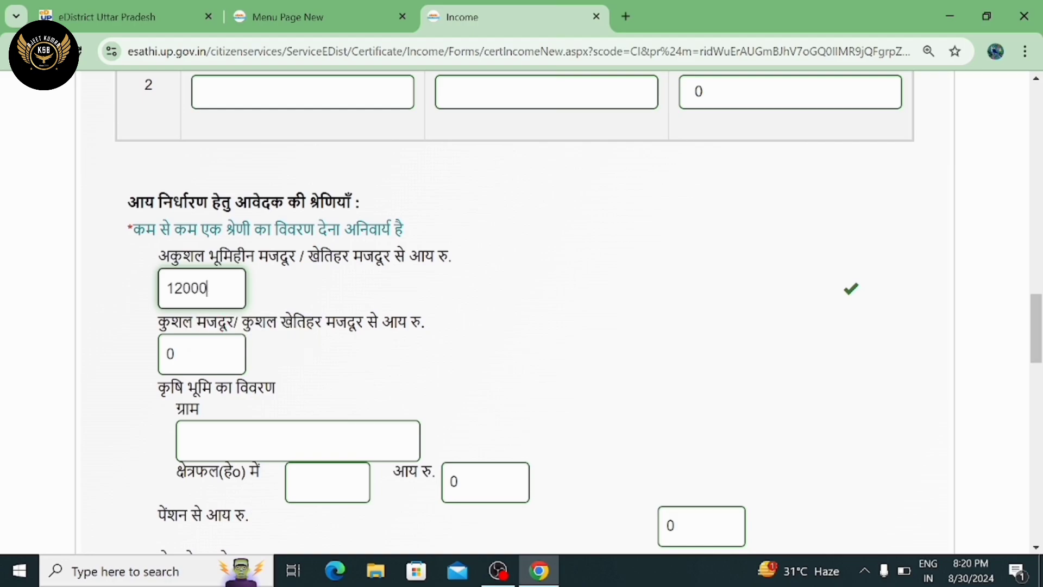
- Set the family's total annual income (परिवार की कुल वार्षिक आय) to 12000
{"action": "scroll", "coordinate": [522, 312], "scroll_direction": "down", "scroll_amount": 3}
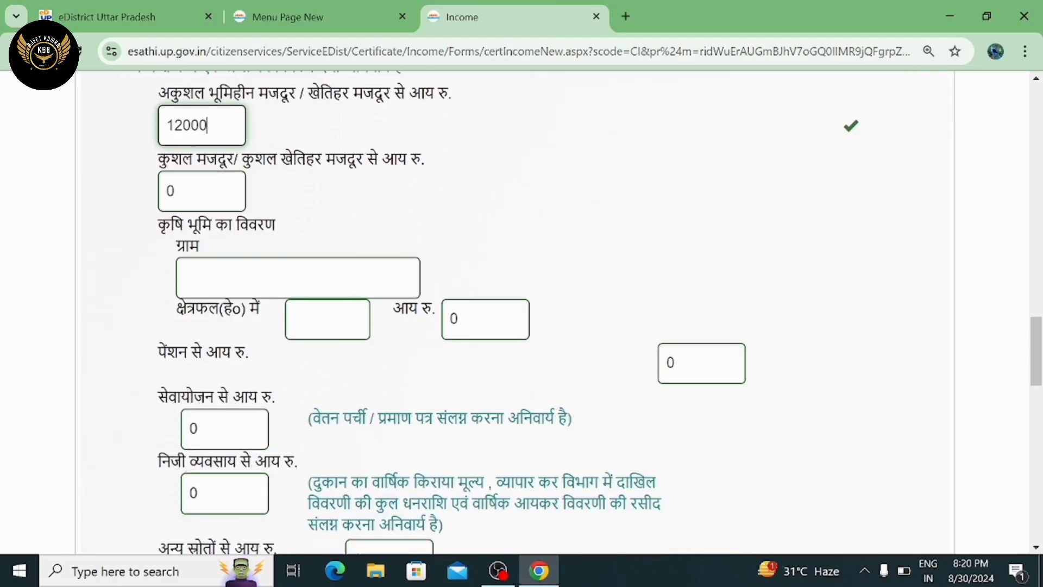
{"action": "scroll", "coordinate": [314, 303], "scroll_direction": "down", "scroll_amount": 3}
{"action": "scroll", "coordinate": [320, 302], "scroll_direction": "down", "scroll_amount": 3}
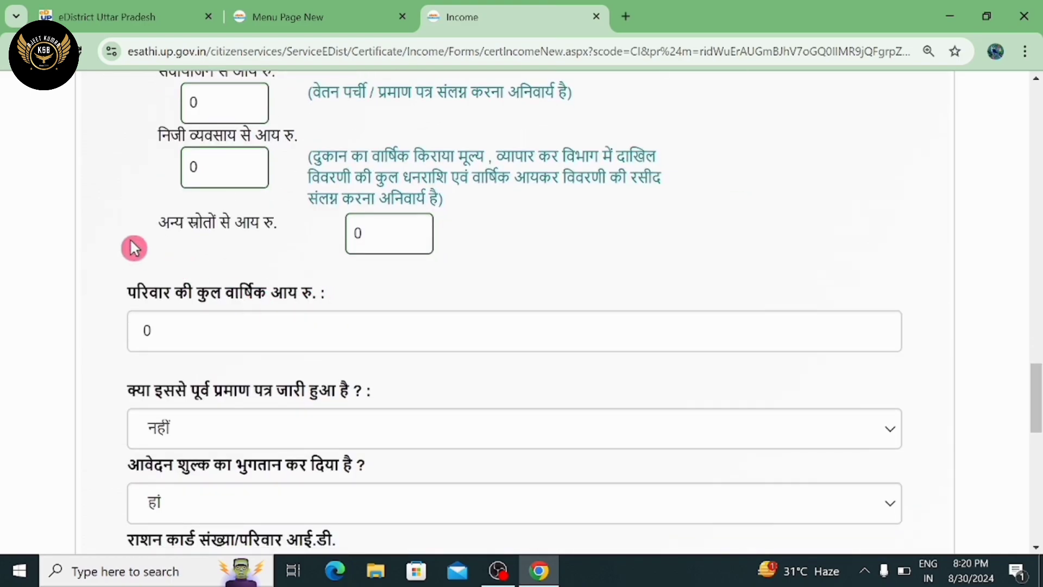
{"action": "left_click_drag", "start_coordinate": [176, 293], "coordinate": [271, 294]}
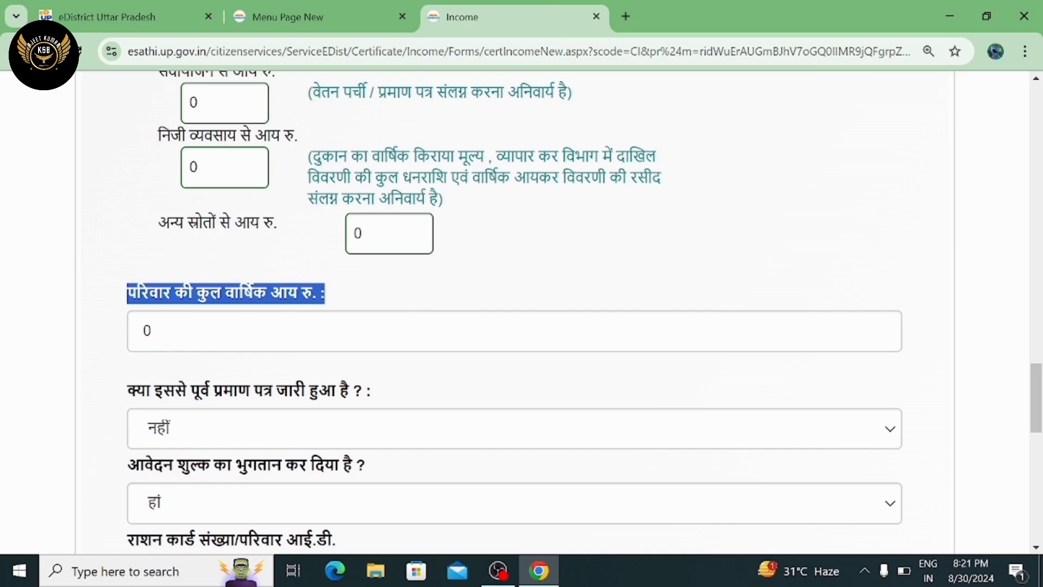
{"action": "left_click", "coordinate": [152, 331]}
{"action": "key", "text": "BackSpace"}
{"action": "type", "text": "1"}
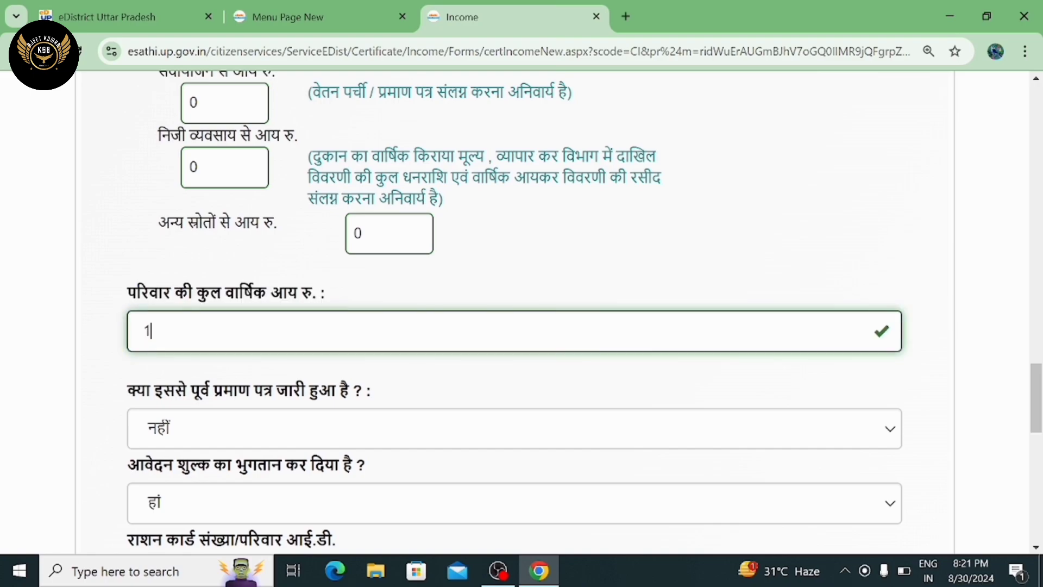
{"action": "type", "text": "2000"}
- Check the questions on a previously issued certificate and application fee payment, and the ration card / family ID field
{"action": "scroll", "coordinate": [442, 314], "scroll_direction": "down", "scroll_amount": 3}
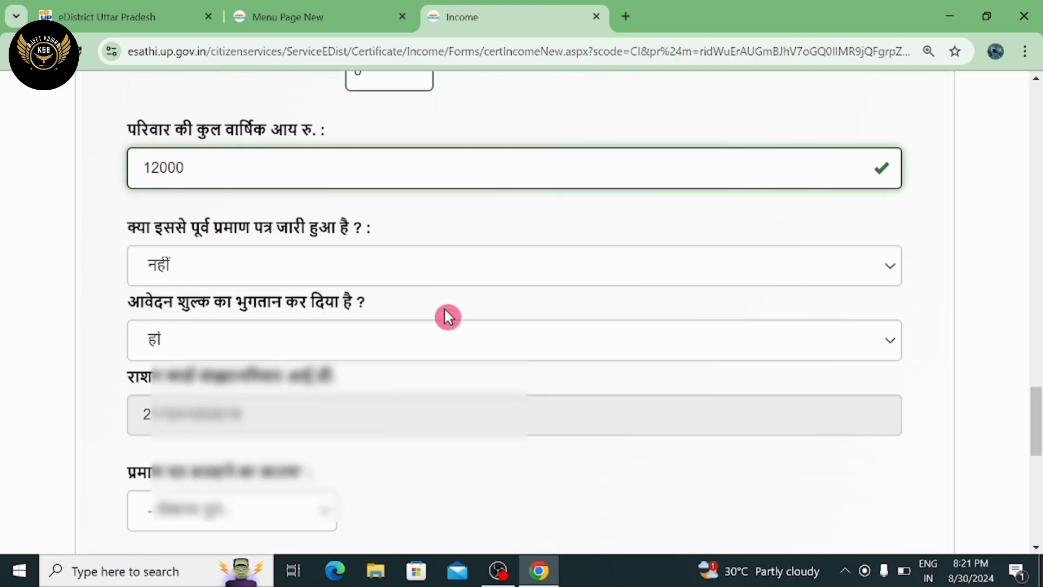
{"action": "left_click_drag", "start_coordinate": [128, 235], "coordinate": [361, 240]}
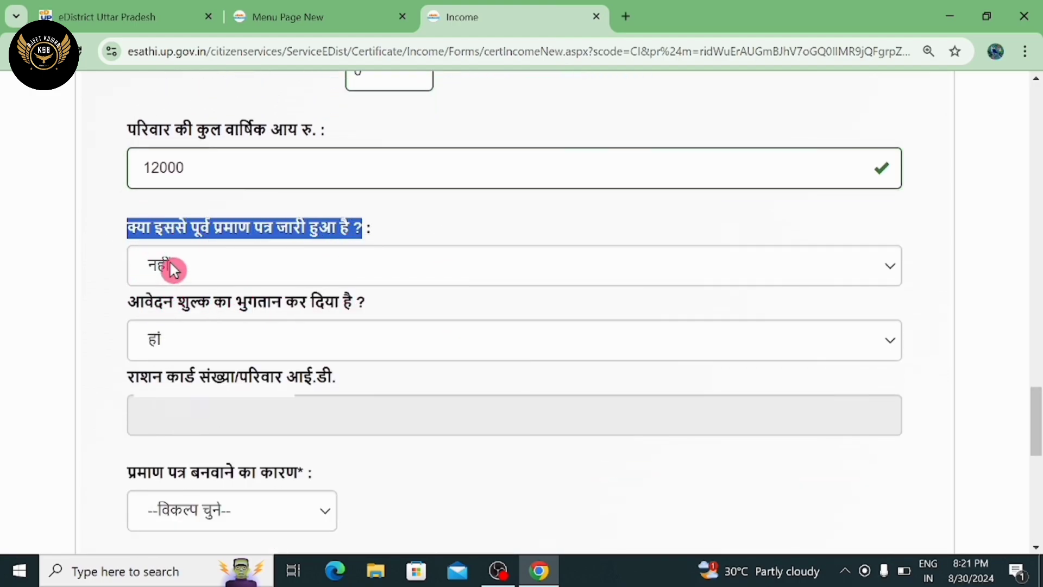
{"action": "left_click_drag", "start_coordinate": [126, 308], "coordinate": [262, 303]}
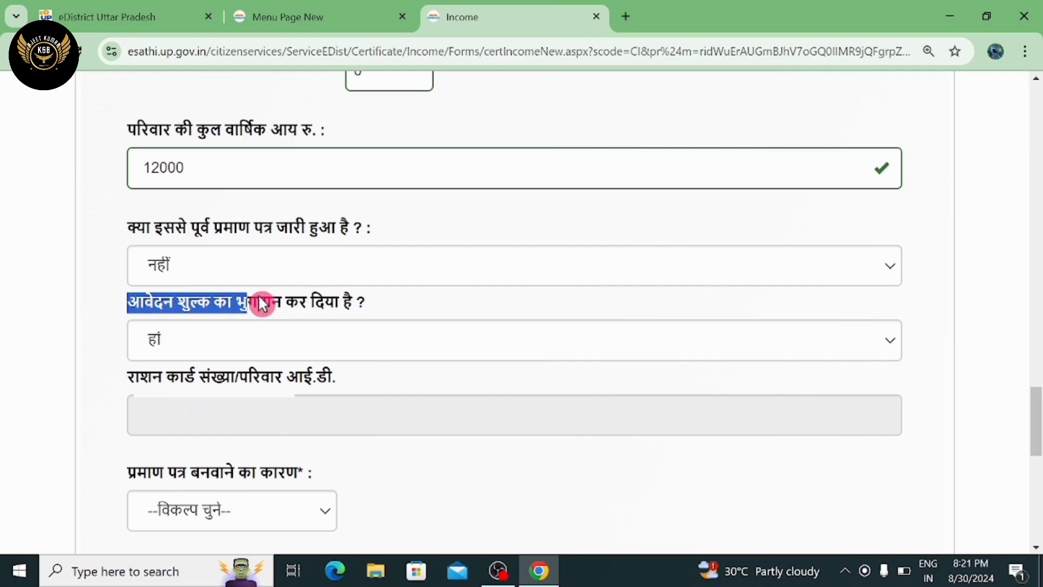
{"action": "left_click", "coordinate": [298, 301]}
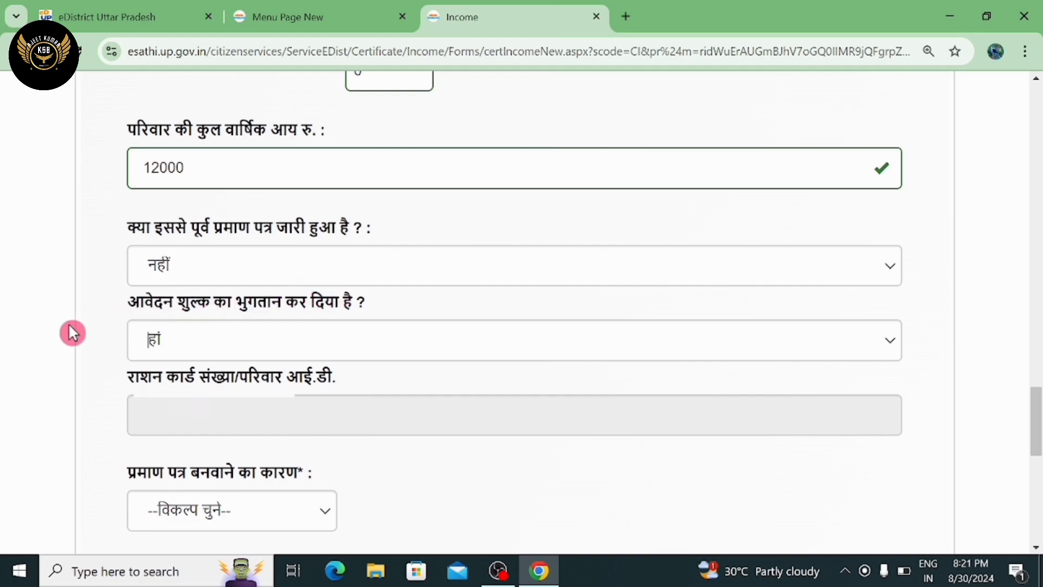
{"action": "left_click_drag", "start_coordinate": [127, 306], "coordinate": [368, 309]}
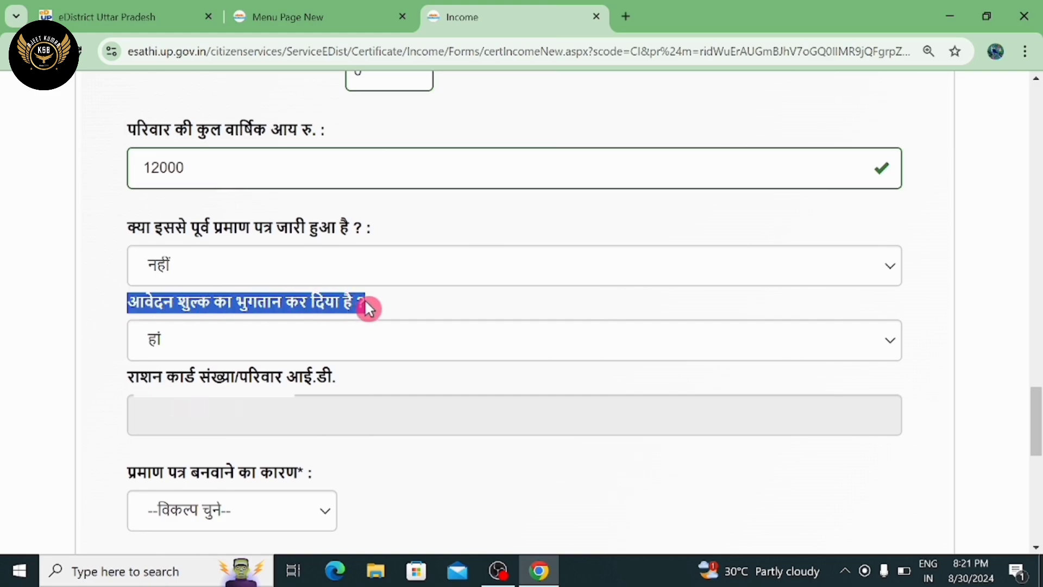
{"action": "left_click", "coordinate": [187, 340]}
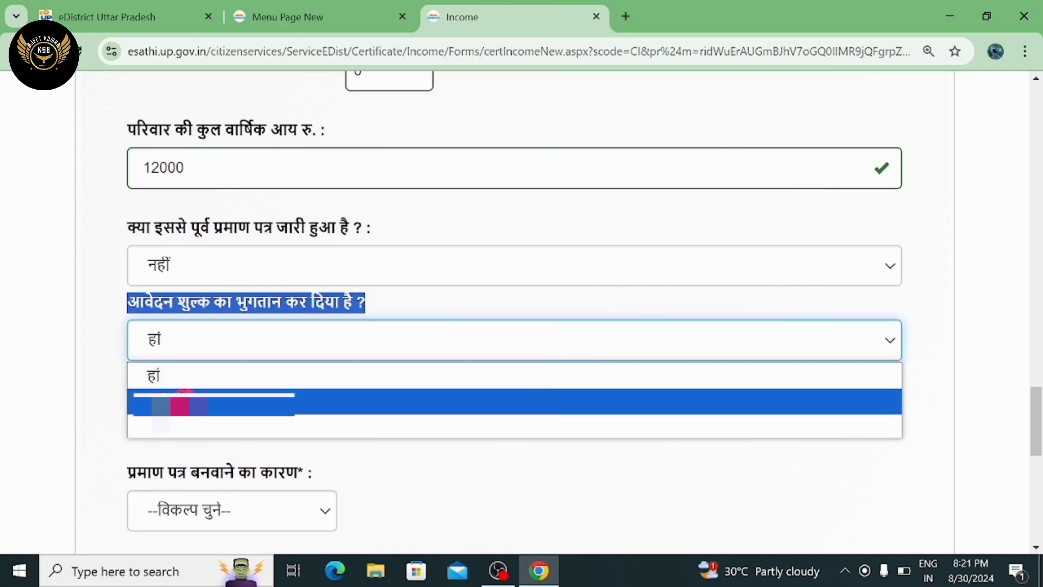
{"action": "left_click", "coordinate": [73, 357]}
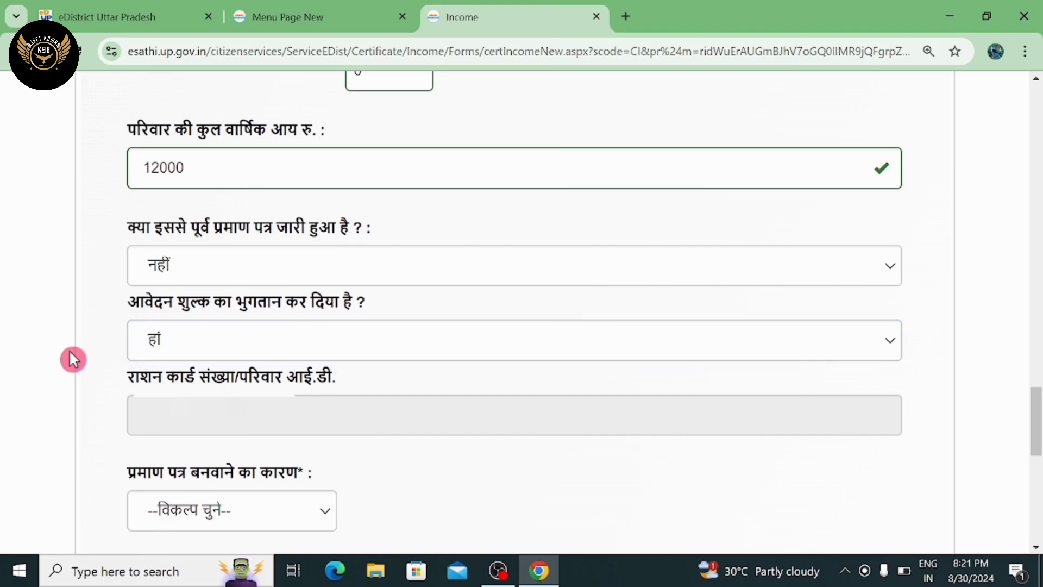
{"action": "scroll", "coordinate": [73, 353], "scroll_direction": "down", "scroll_amount": 1}
{"action": "scroll", "coordinate": [75, 355], "scroll_direction": "down", "scroll_amount": 4}
{"action": "left_click_drag", "start_coordinate": [126, 132], "coordinate": [336, 133]}
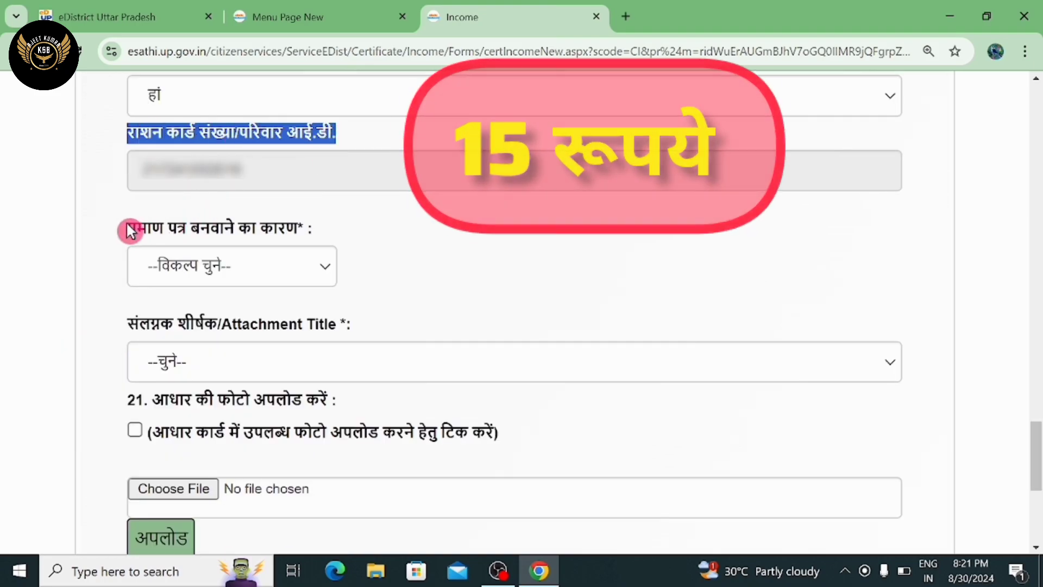
- Set the reason for the certificate to अन्य and enter the description महत्वपूर्ण कार्य हेतु
{"action": "left_click_drag", "start_coordinate": [127, 227], "coordinate": [318, 231]}
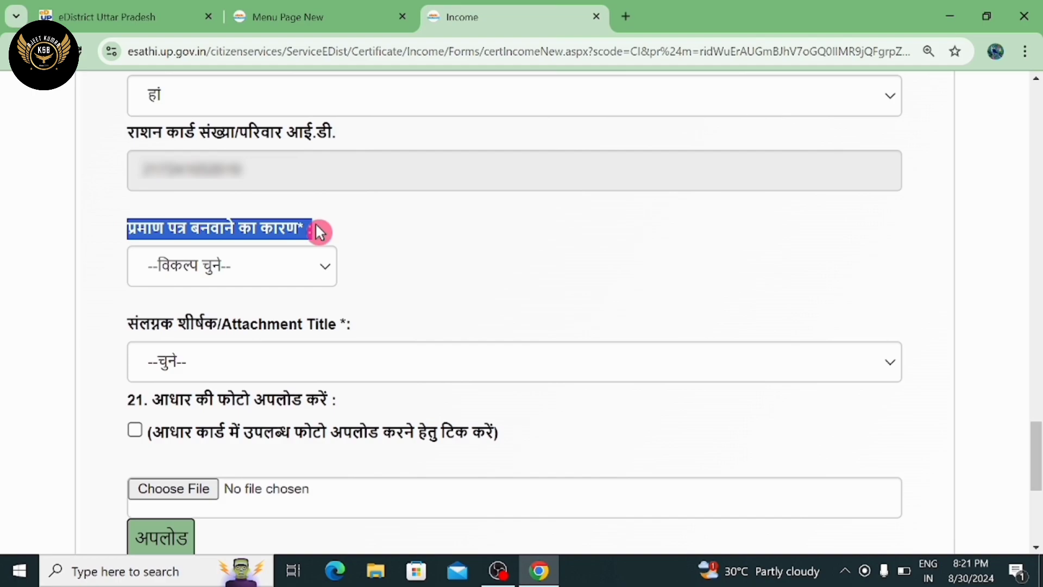
{"action": "left_click", "coordinate": [201, 275]}
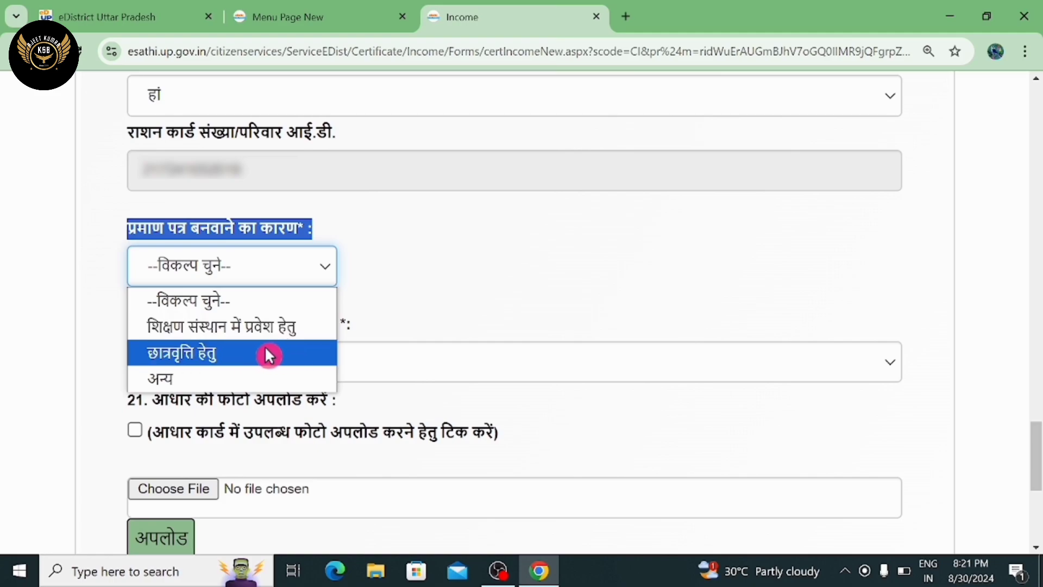
{"action": "left_click", "coordinate": [251, 380]}
{"action": "scroll", "coordinate": [131, 128], "scroll_direction": "down", "scroll_amount": 2}
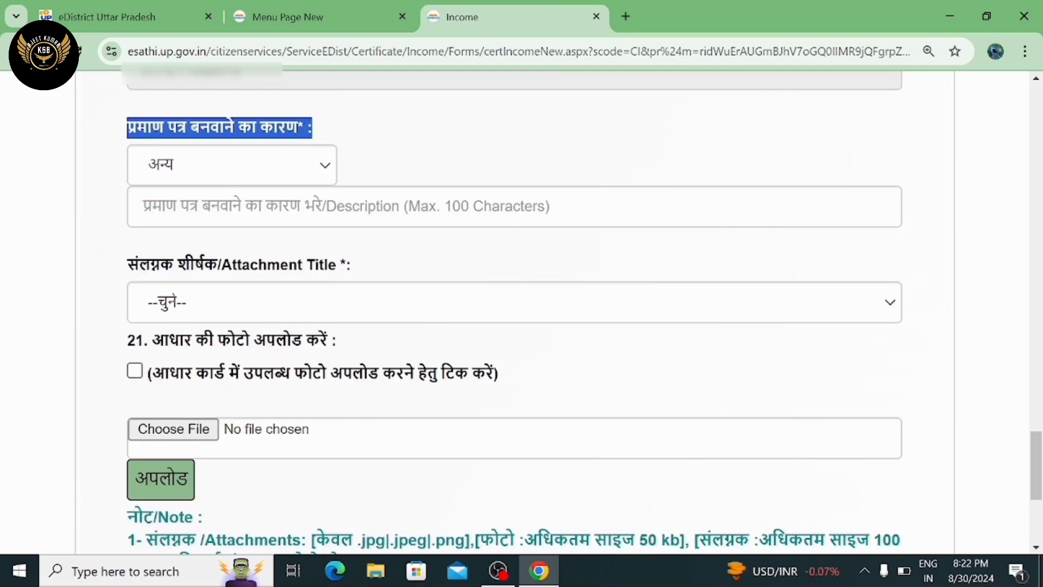
{"action": "left_click", "coordinate": [260, 206]}
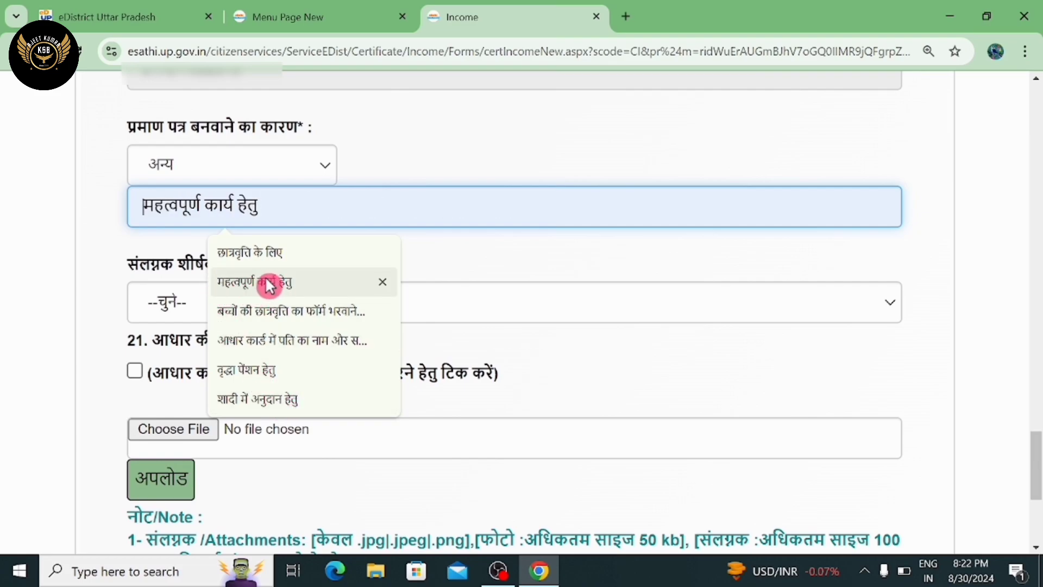
{"action": "left_click", "coordinate": [488, 257]}
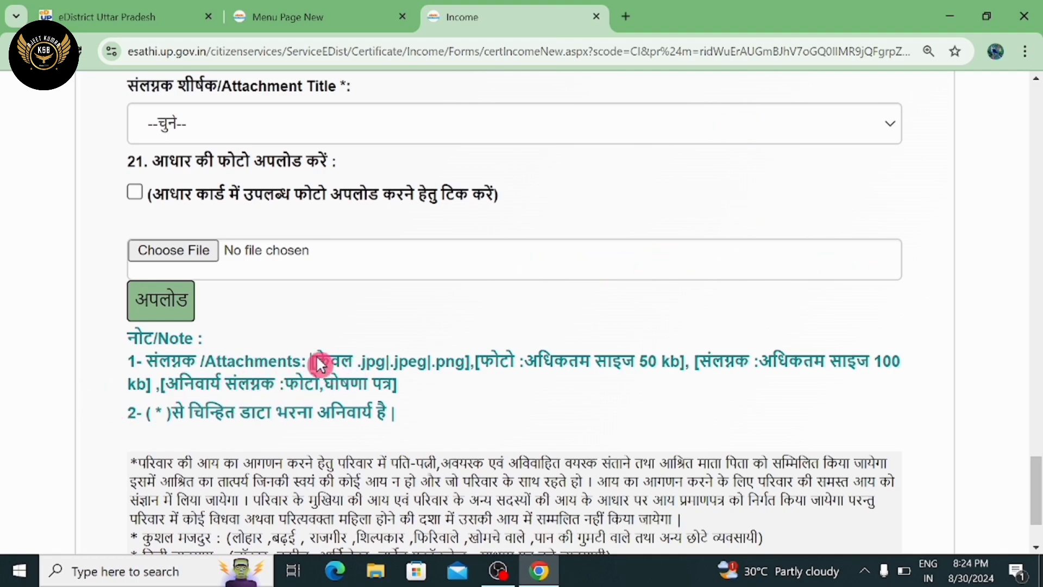
- Read the attachment notes on allowed file formats, maximum photo and document sizes, and mandatory fields
{"action": "left_click_drag", "start_coordinate": [313, 360], "coordinate": [369, 363]}
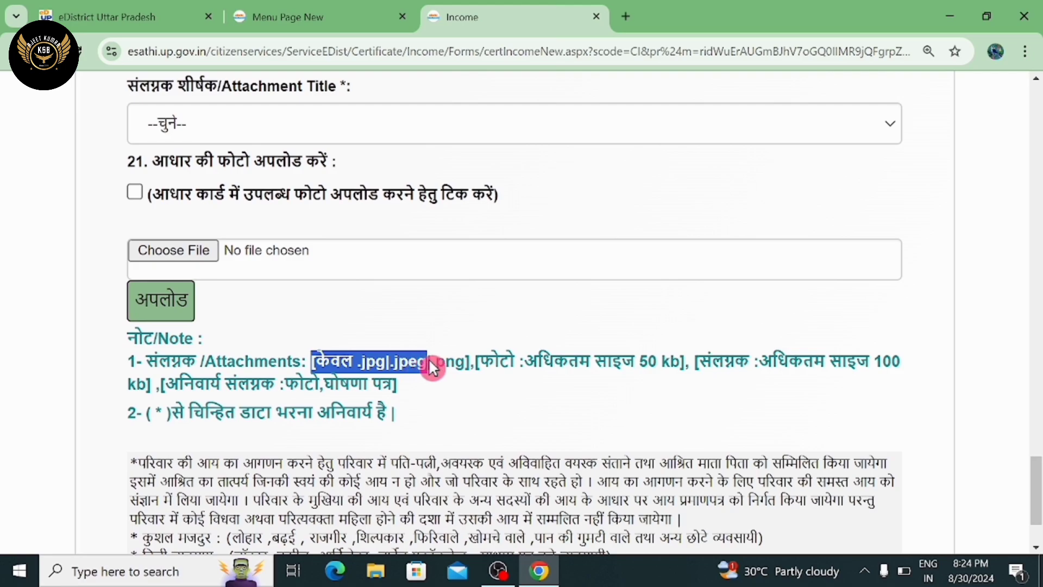
{"action": "left_click_drag", "start_coordinate": [453, 362], "coordinate": [463, 360]}
{"action": "left_click", "coordinate": [481, 363]}
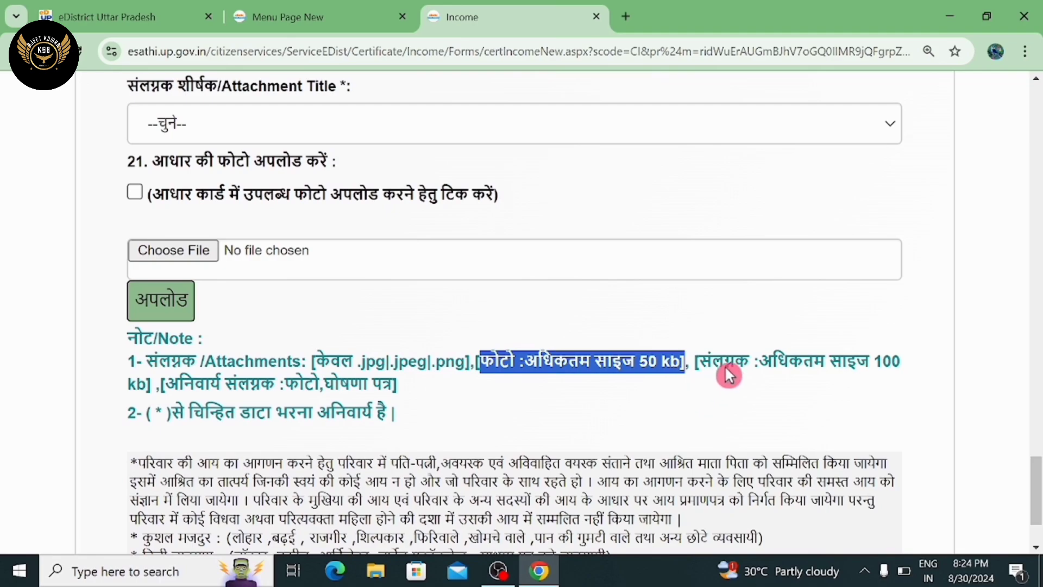
{"action": "left_click_drag", "start_coordinate": [700, 362], "coordinate": [713, 363]}
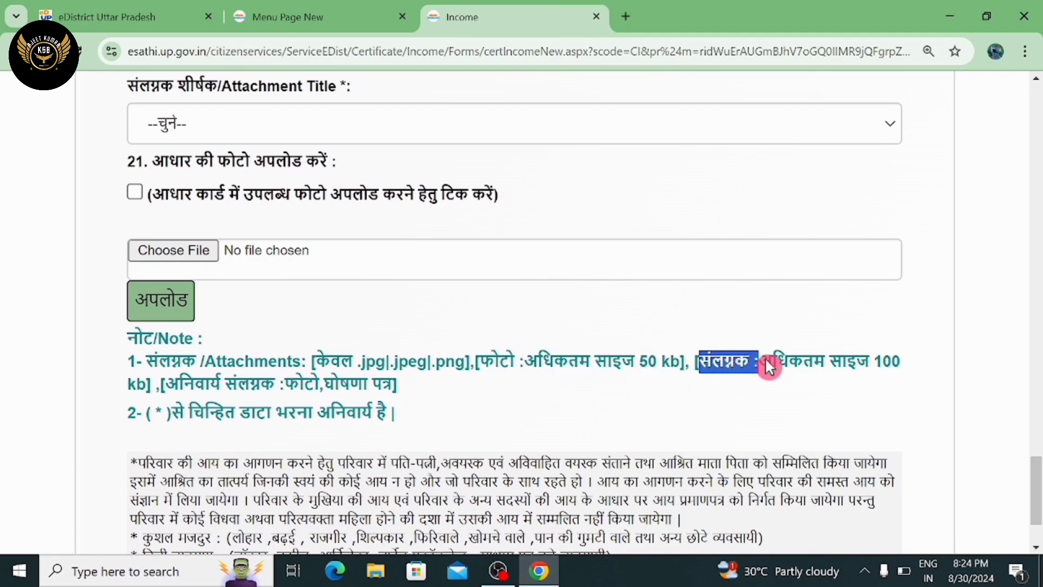
{"action": "left_click_drag", "start_coordinate": [895, 365], "coordinate": [916, 365]}
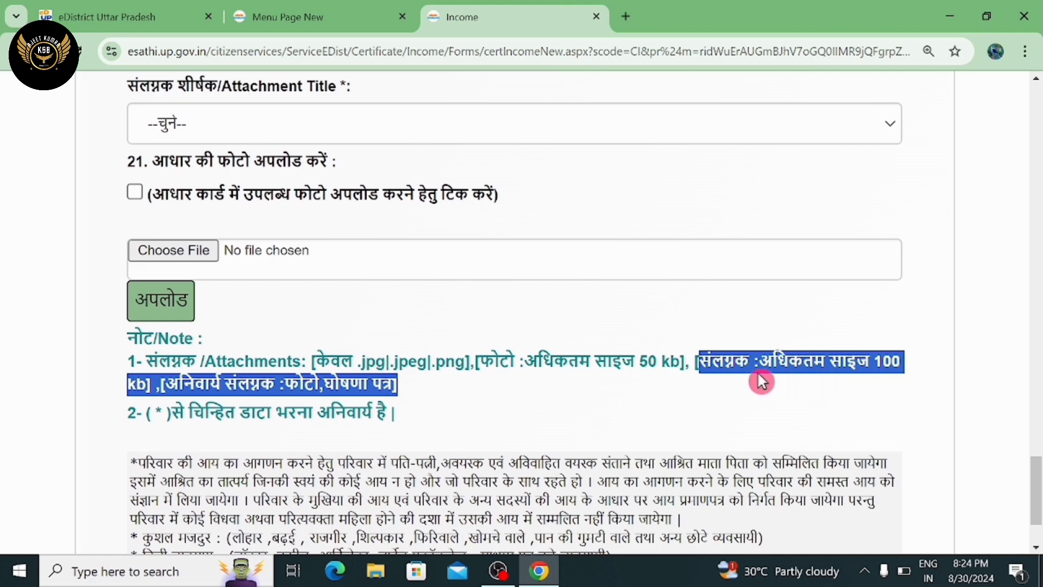
{"action": "left_click", "coordinate": [782, 382]}
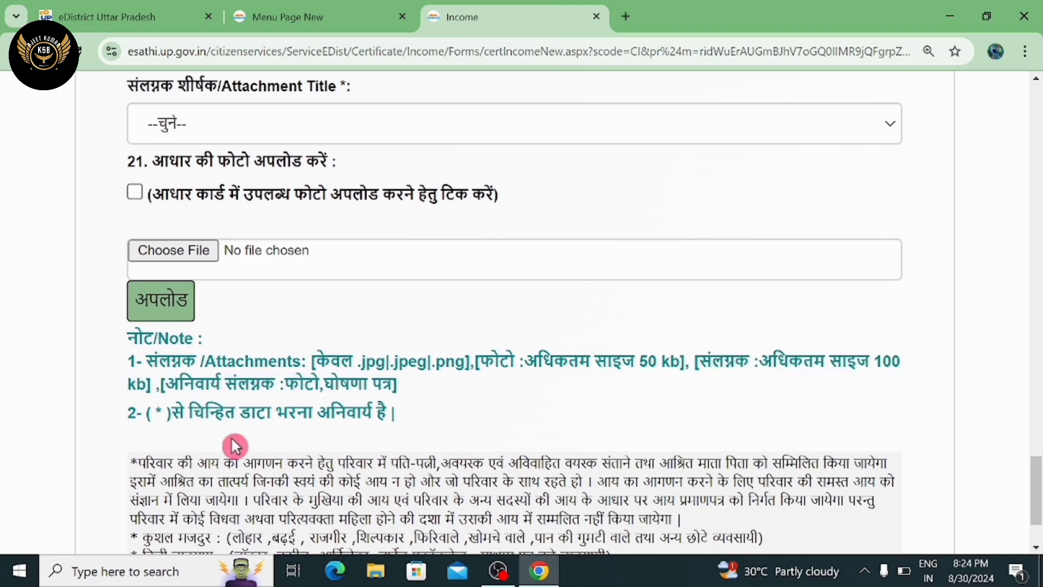
{"action": "left_click_drag", "start_coordinate": [135, 415], "coordinate": [195, 414]}
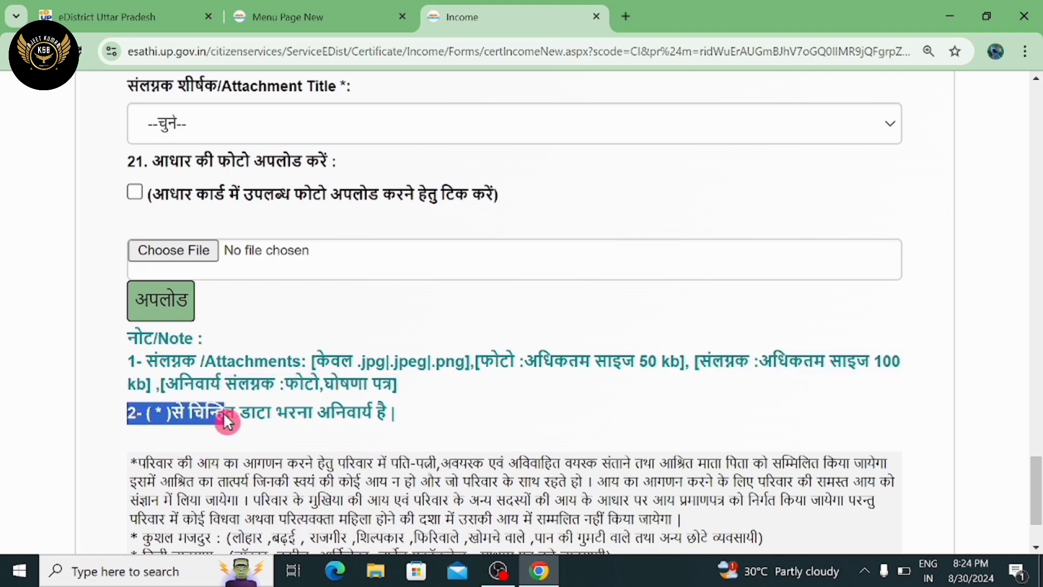
{"action": "left_click_drag", "start_coordinate": [308, 413], "coordinate": [390, 415]}
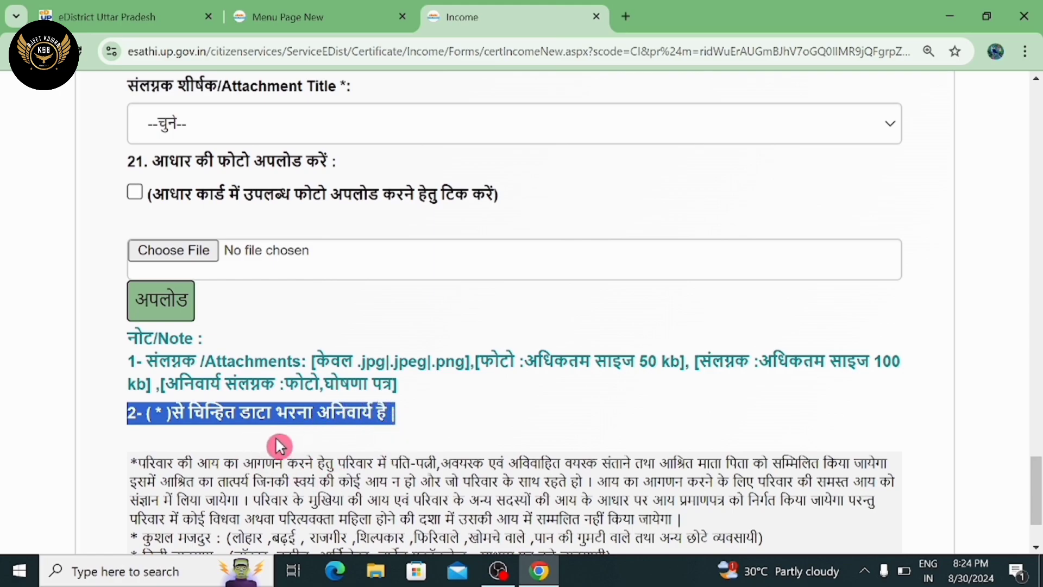
{"action": "left_click", "coordinate": [508, 420]}
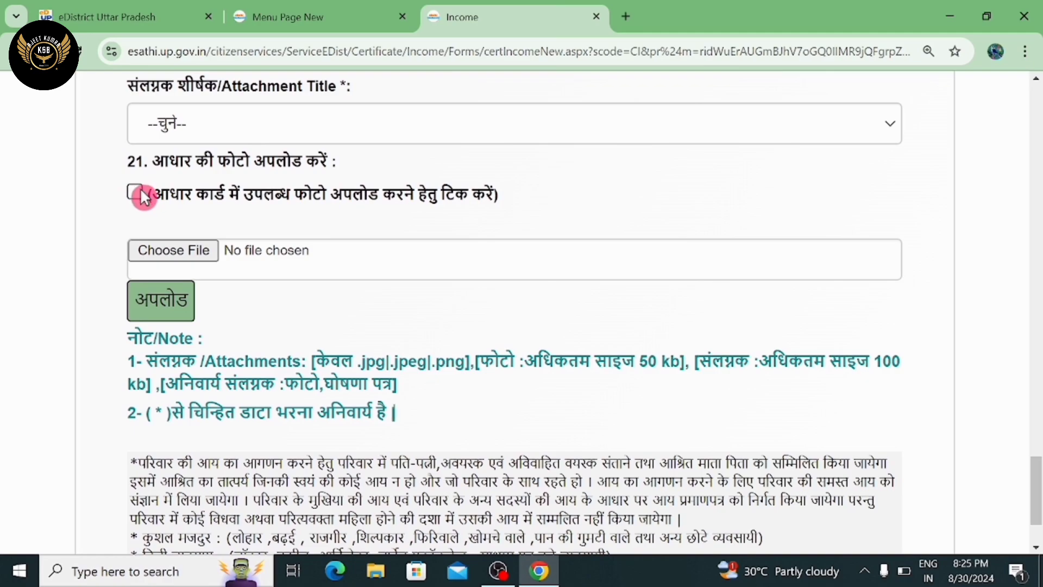
- Upload the applicant's photo file from the Downloads folder with the attachment title फोटो
{"action": "left_click", "coordinate": [188, 128]}
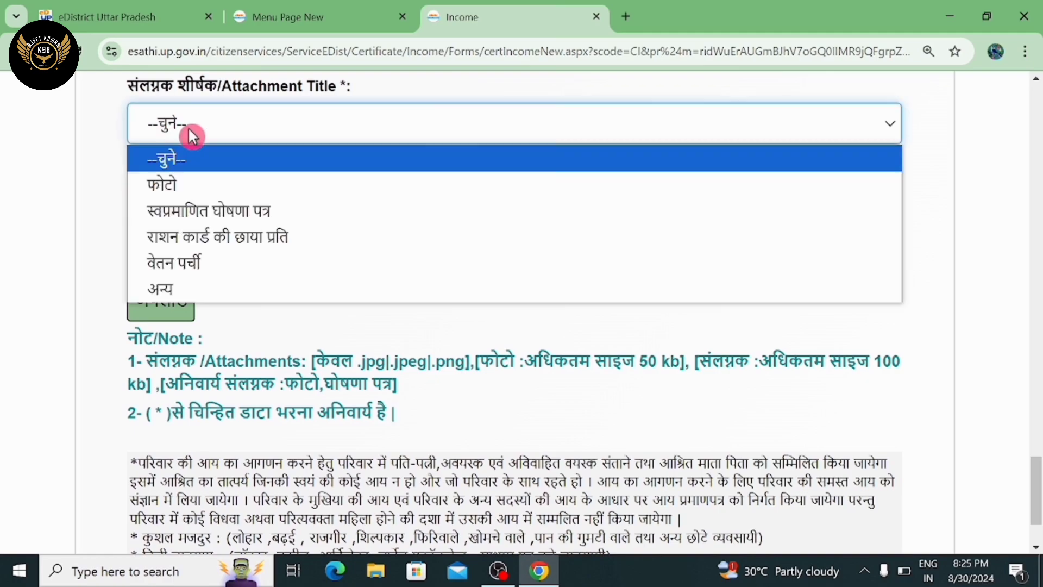
{"action": "left_click", "coordinate": [224, 190]}
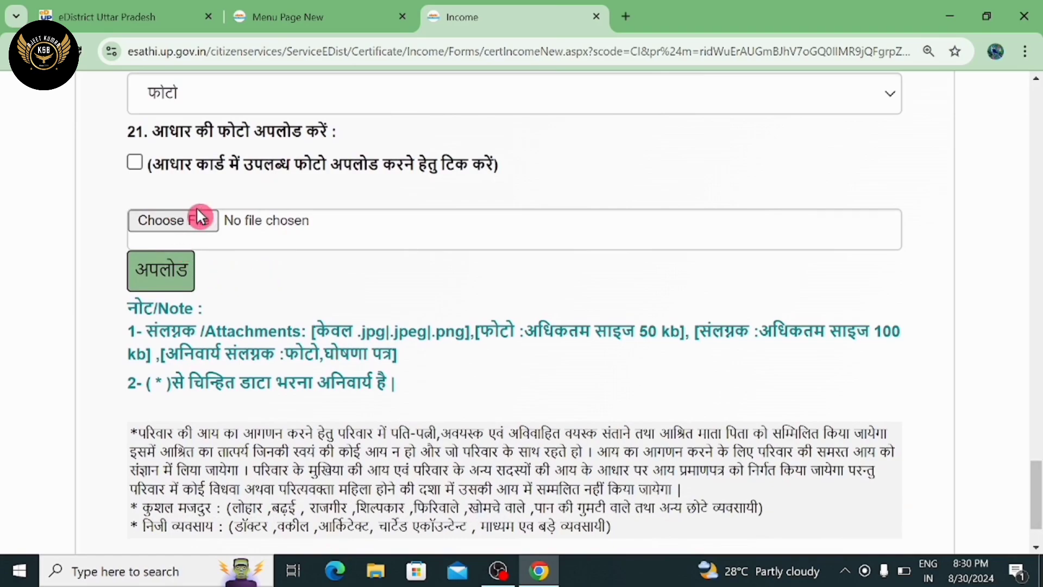
{"action": "left_click", "coordinate": [190, 222]}
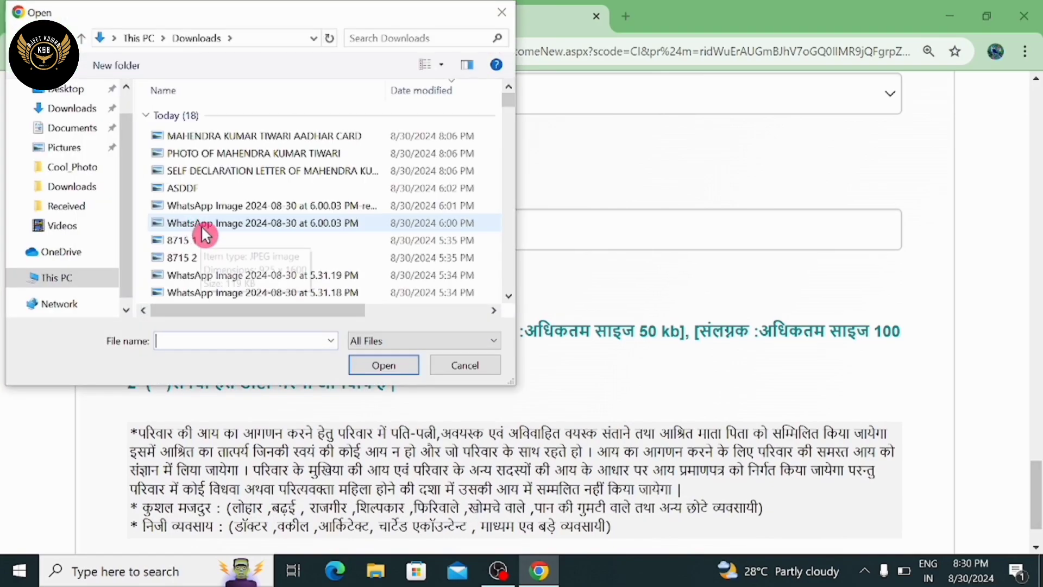
{"action": "left_click", "coordinate": [226, 159]}
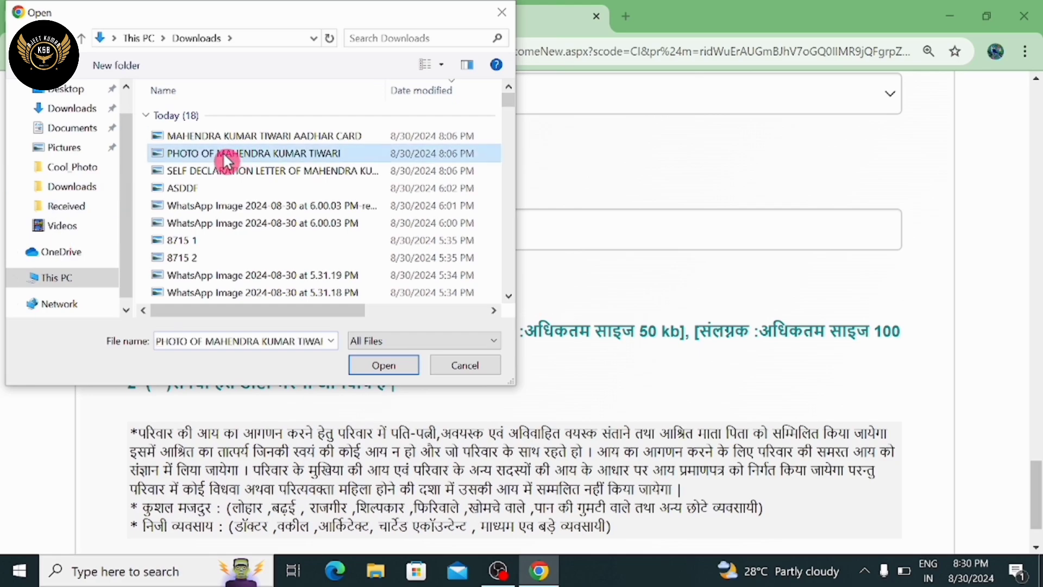
{"action": "left_click", "coordinate": [374, 366]}
{"action": "left_click", "coordinate": [161, 270]}
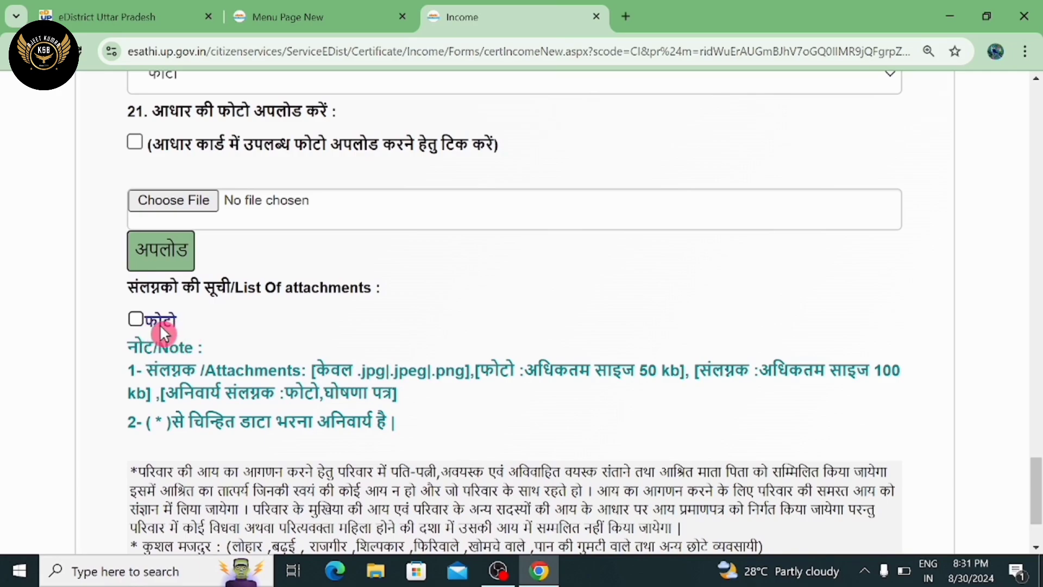
- Upload the applicant's self-declaration letter from the Downloads folder with the attachment title स्वप्रमाणित घोषणा पत्र
{"action": "scroll", "coordinate": [153, 328], "scroll_direction": "up", "scroll_amount": 3}
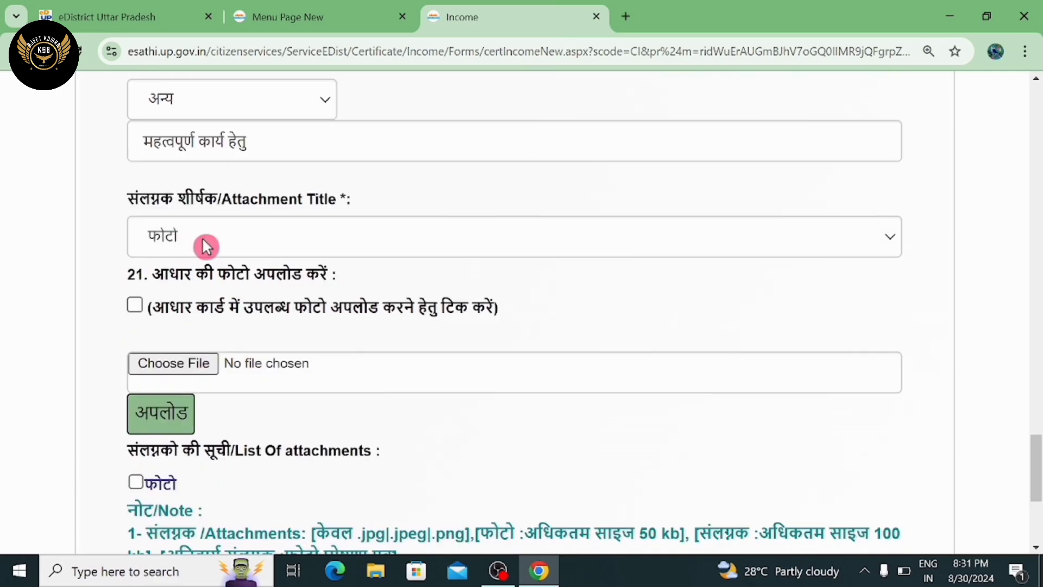
{"action": "left_click", "coordinate": [190, 250]}
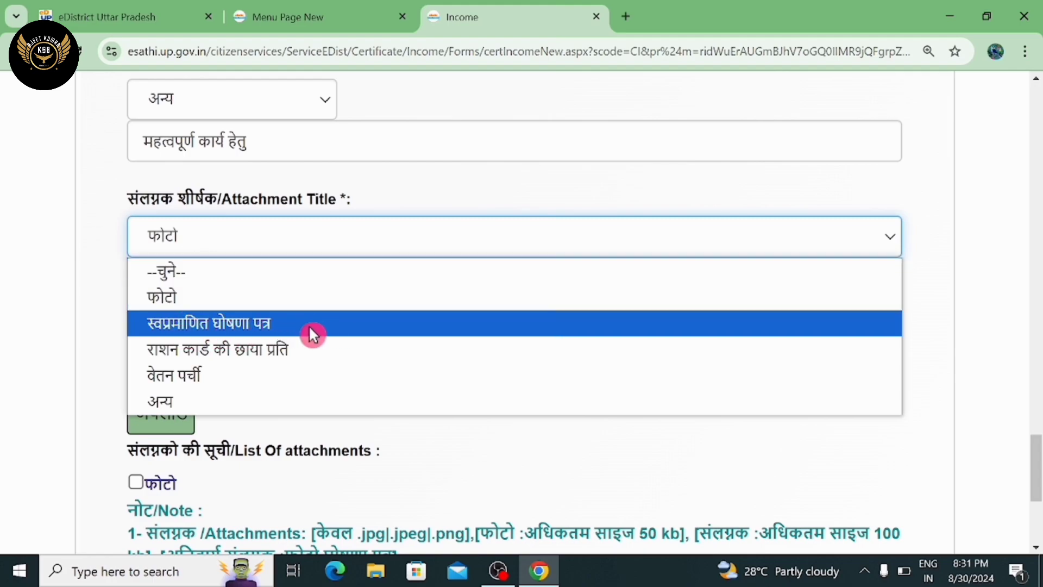
{"action": "left_click", "coordinate": [290, 325]}
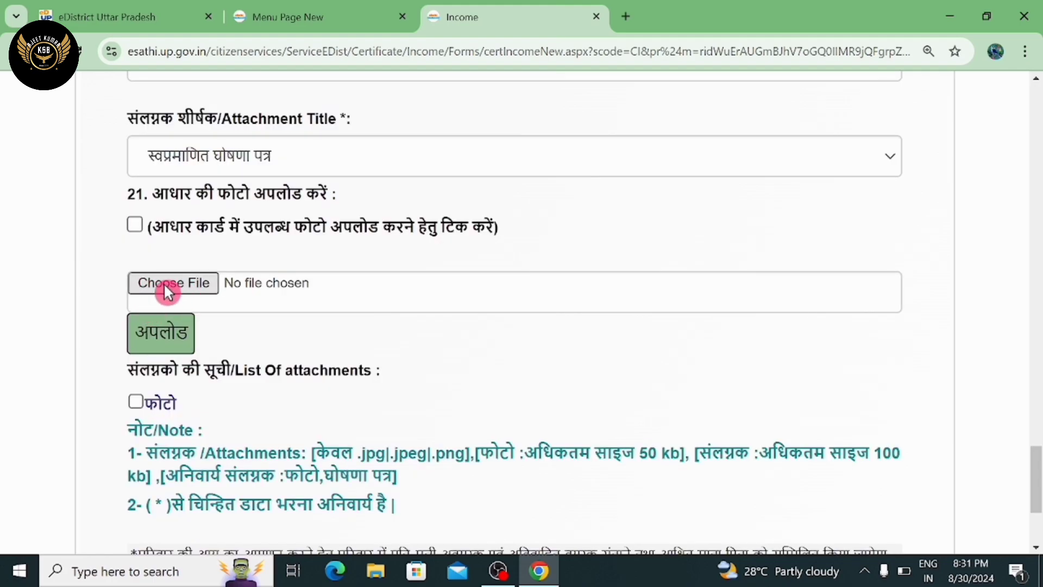
{"action": "left_click", "coordinate": [162, 283]}
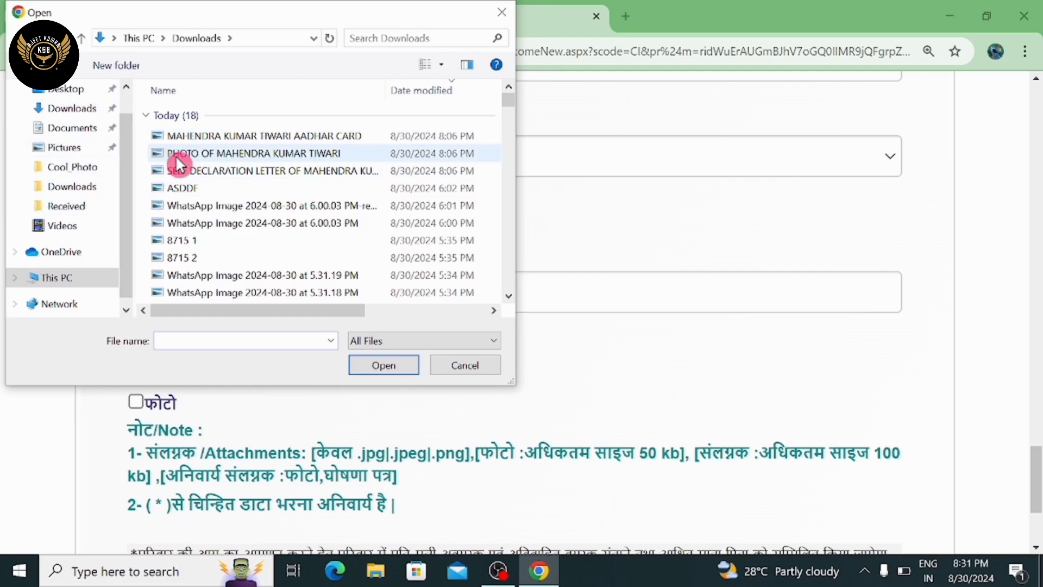
{"action": "left_click", "coordinate": [226, 173]}
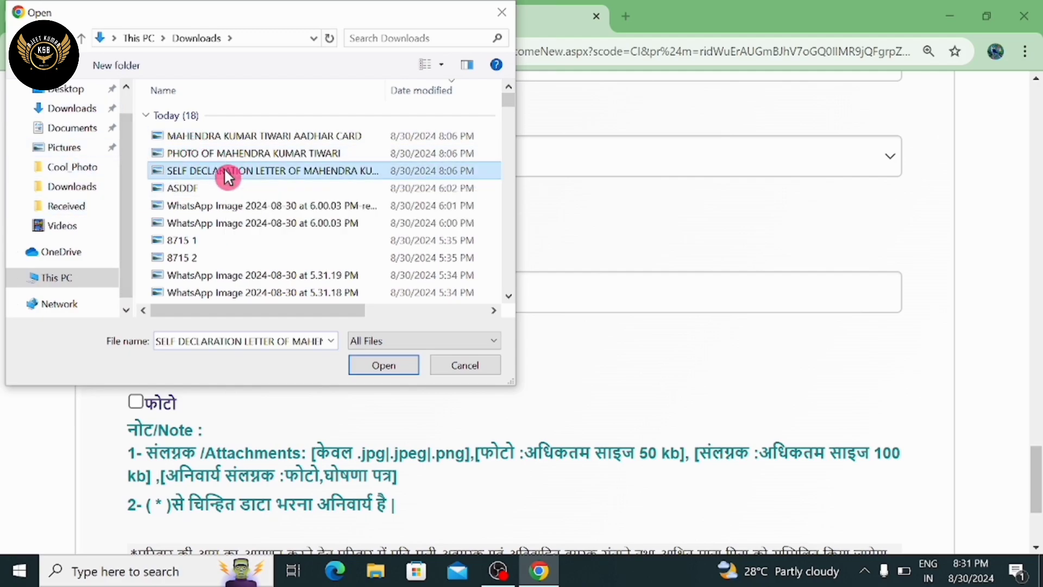
{"action": "left_click", "coordinate": [384, 365]}
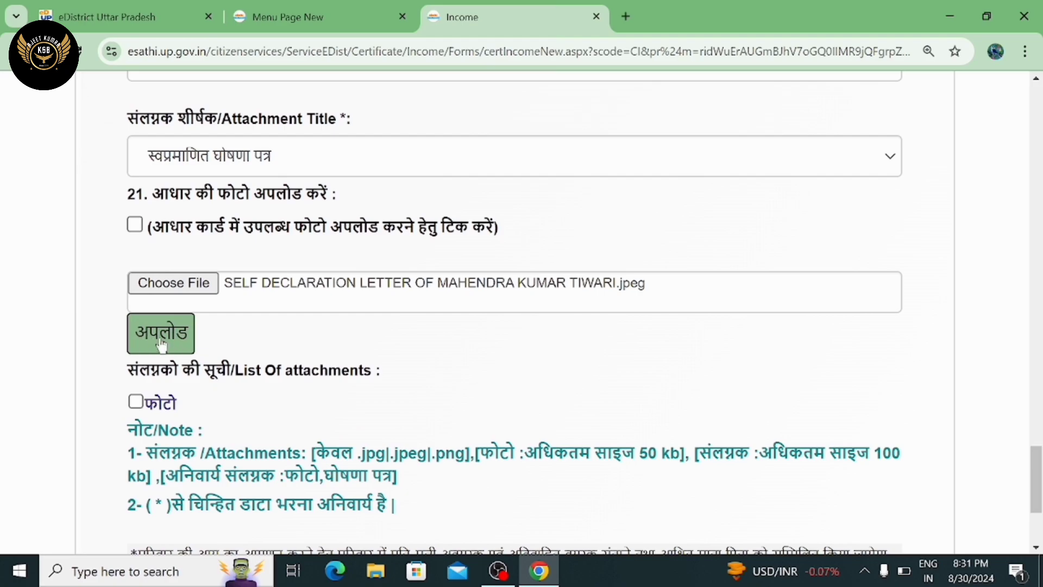
{"action": "left_click", "coordinate": [162, 339]}
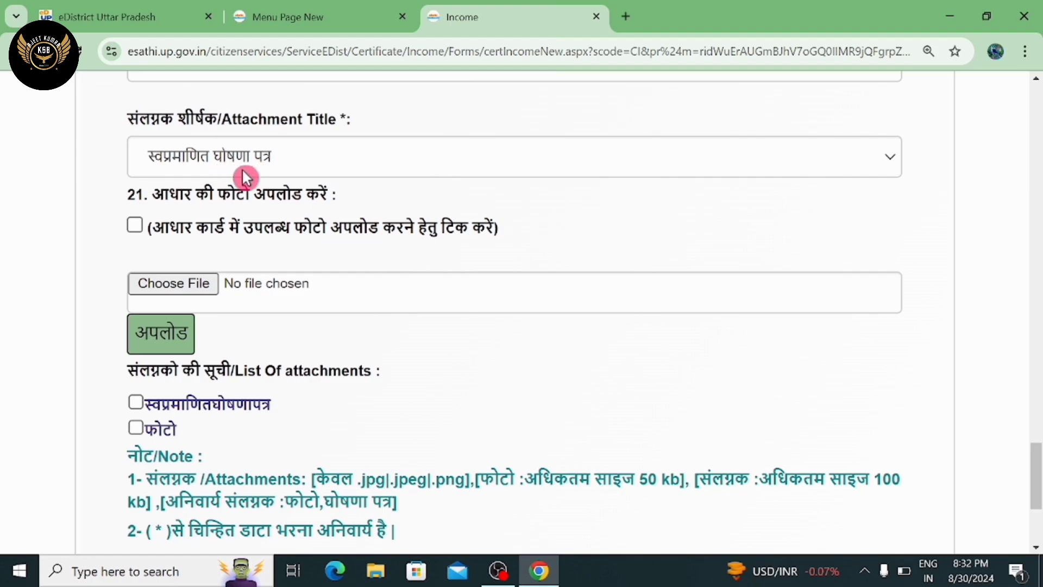
- Upload the applicant's Aadhaar card image under the attachment title अन्य with the custom title aadharcard
{"action": "left_click", "coordinate": [217, 168]}
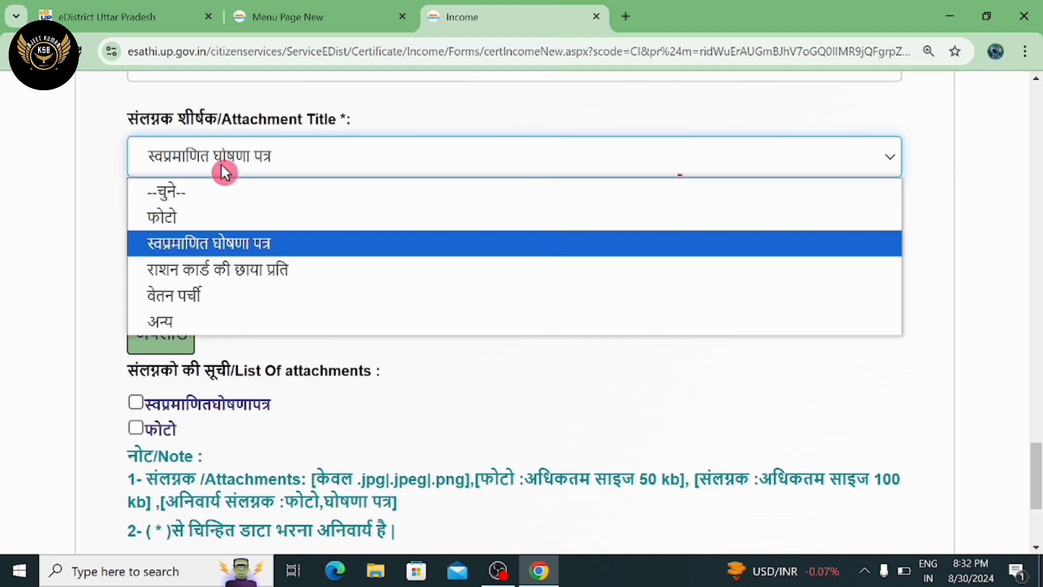
{"action": "left_click", "coordinate": [185, 325]}
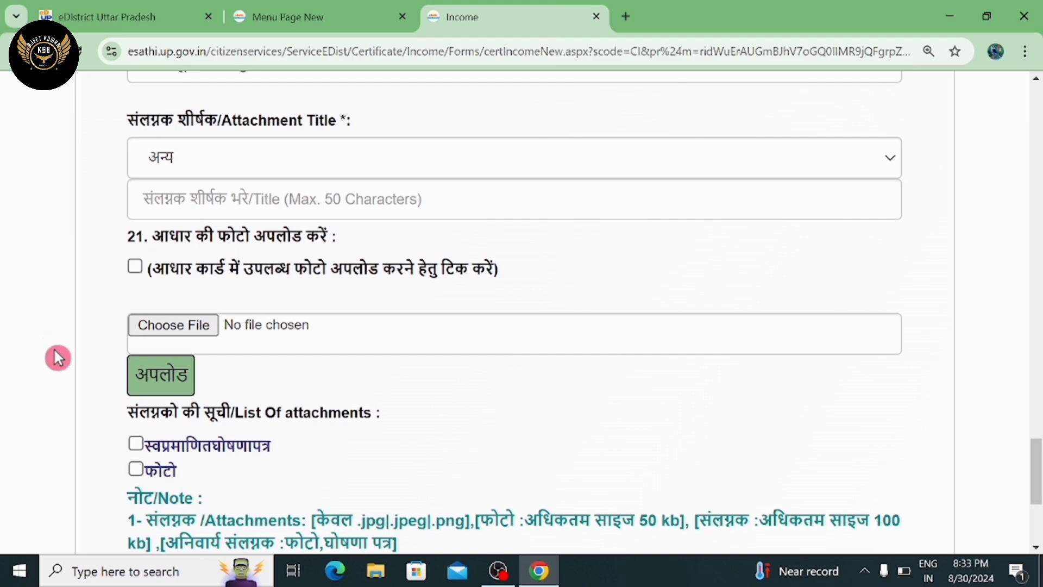
{"action": "left_click", "coordinate": [166, 326]}
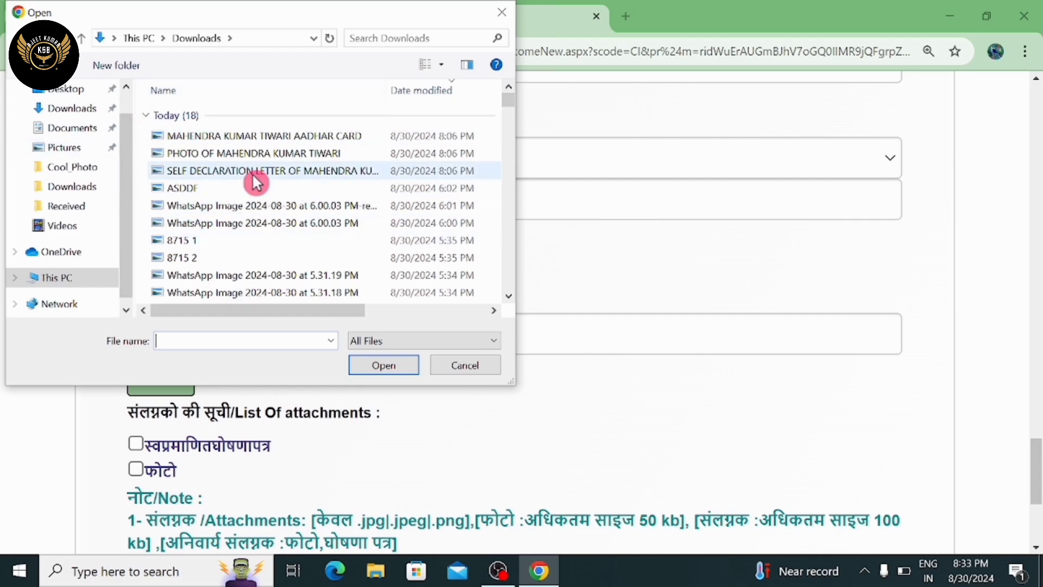
{"action": "left_click", "coordinate": [500, 12]}
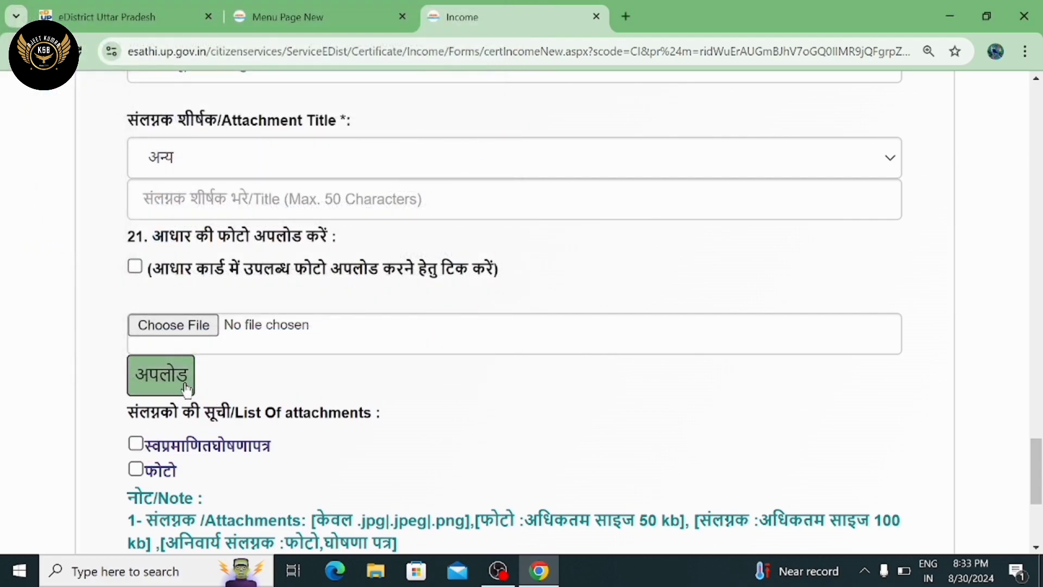
{"action": "left_click", "coordinate": [166, 380]}
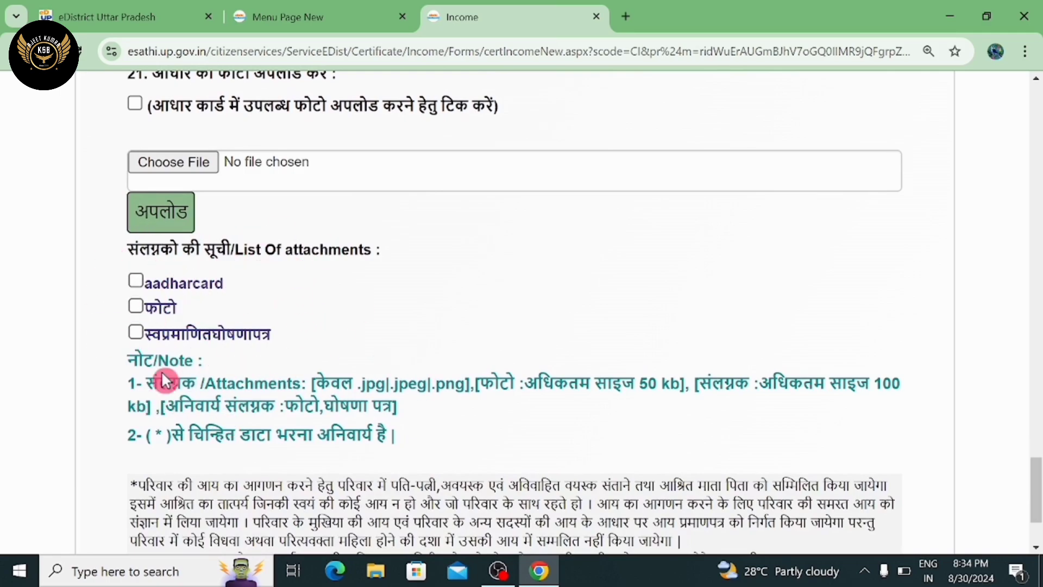
- Submit the completed income certificate form and review the application details, including the application number field
{"action": "scroll", "coordinate": [243, 333], "scroll_direction": "down", "scroll_amount": 3}
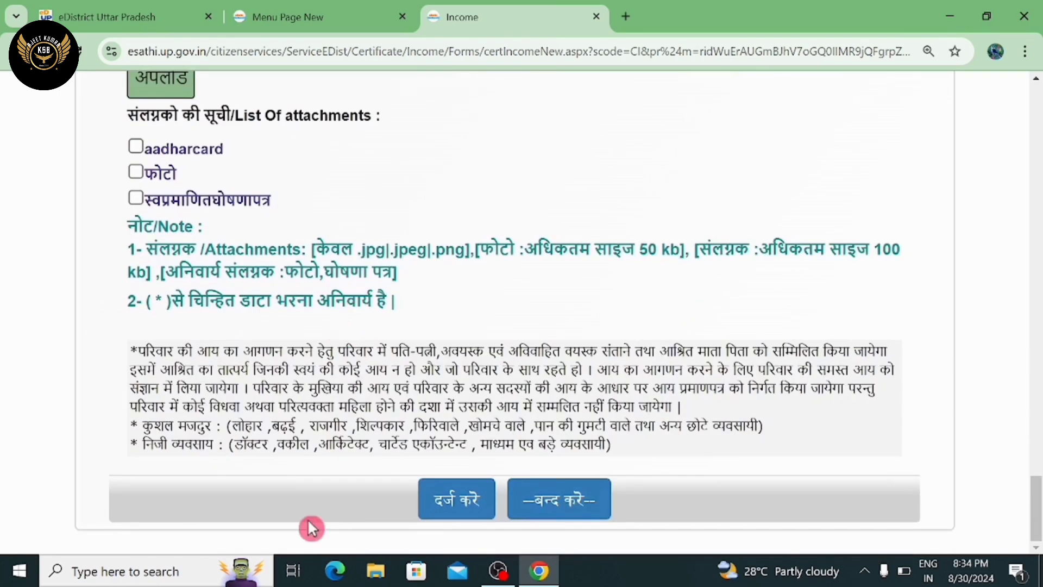
{"action": "left_click", "coordinate": [467, 505]}
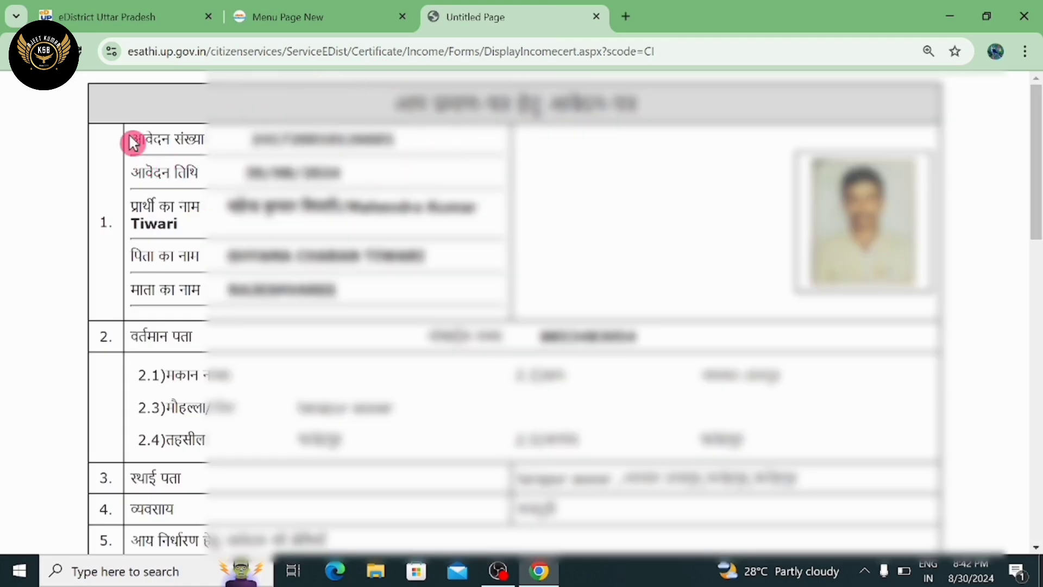
{"action": "left_click_drag", "start_coordinate": [132, 139], "coordinate": [205, 139]}
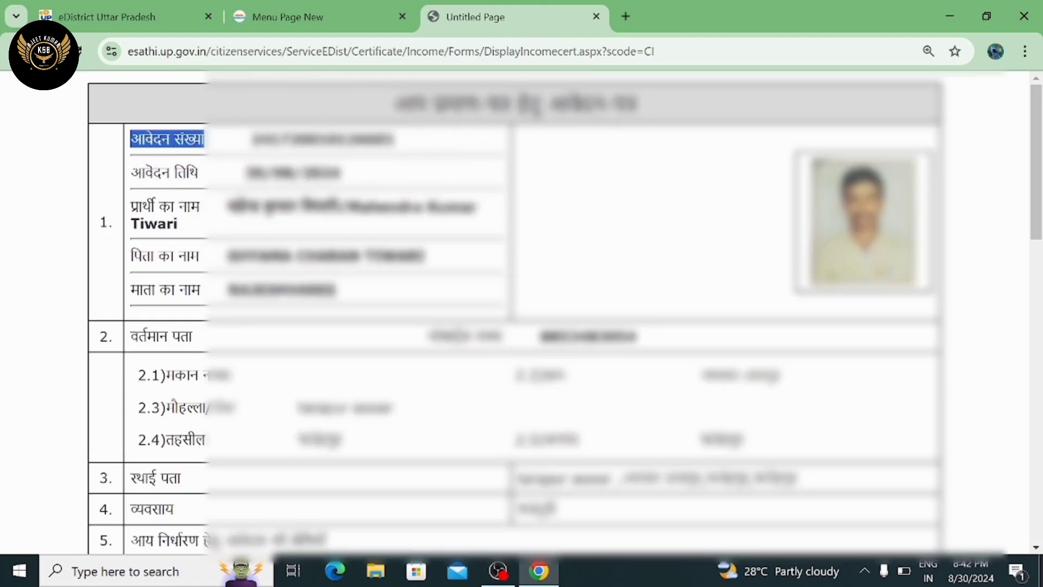
{"action": "left_click", "coordinate": [104, 137]}
{"action": "scroll", "coordinate": [235, 419], "scroll_direction": "down", "scroll_amount": 15}
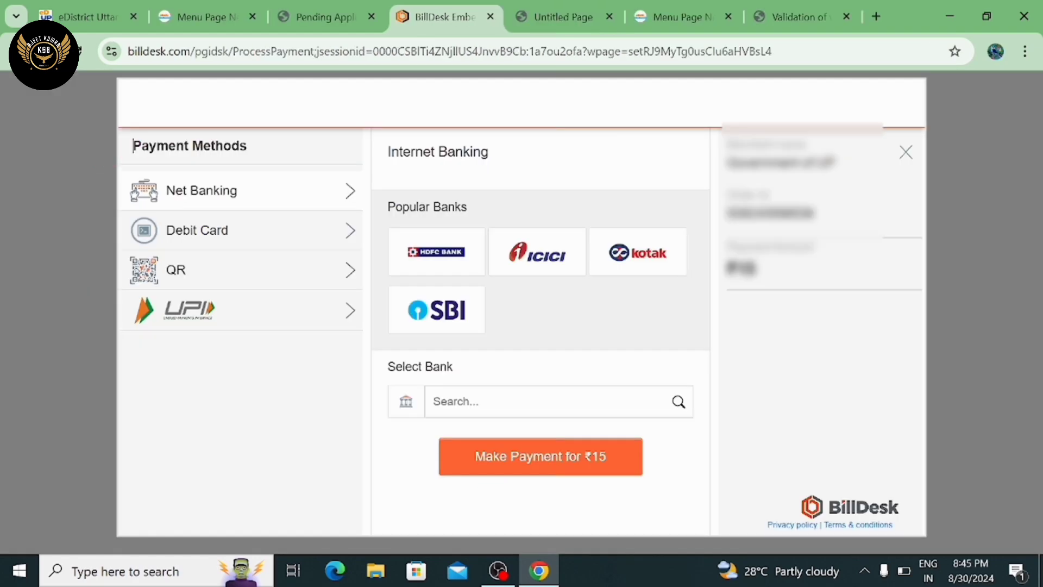
- Choose QR payment with BHIM UPI, generate the code for the ₹15 fee, and check its expiry time
{"action": "left_click_drag", "start_coordinate": [130, 146], "coordinate": [275, 147]}
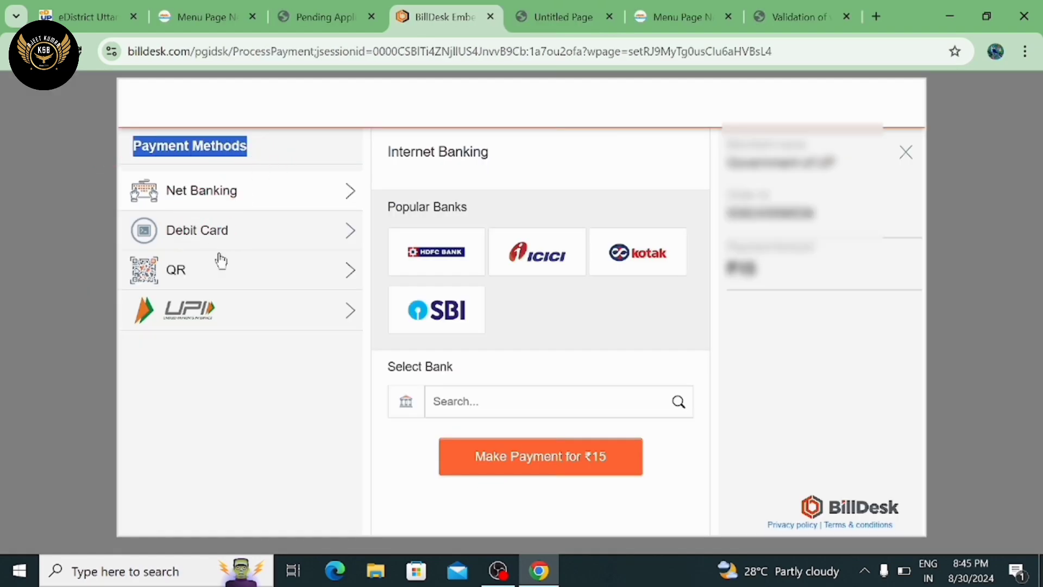
{"action": "left_click", "coordinate": [268, 366]}
{"action": "left_click", "coordinate": [244, 278]}
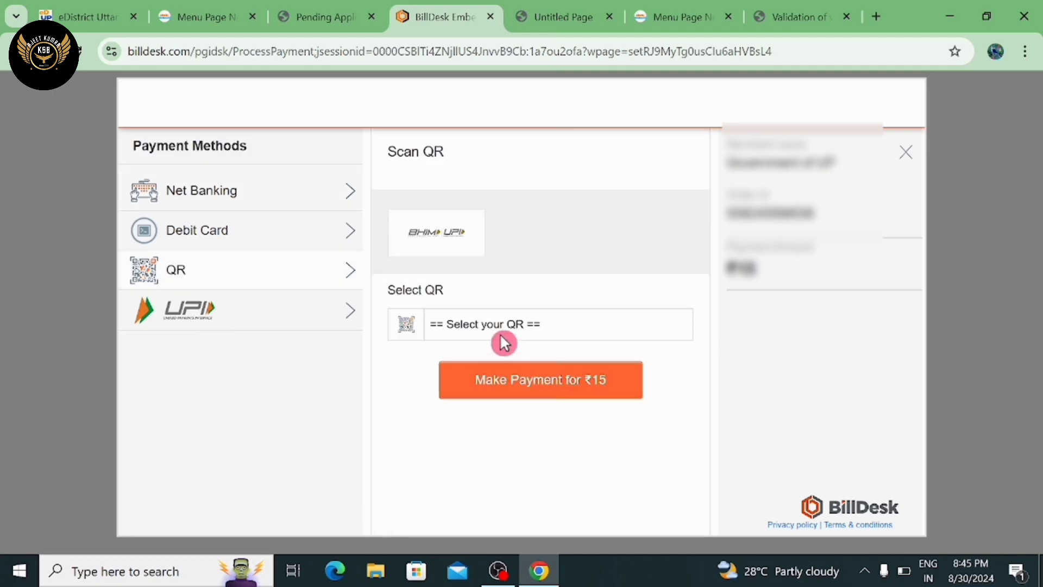
{"action": "left_click", "coordinate": [465, 334]}
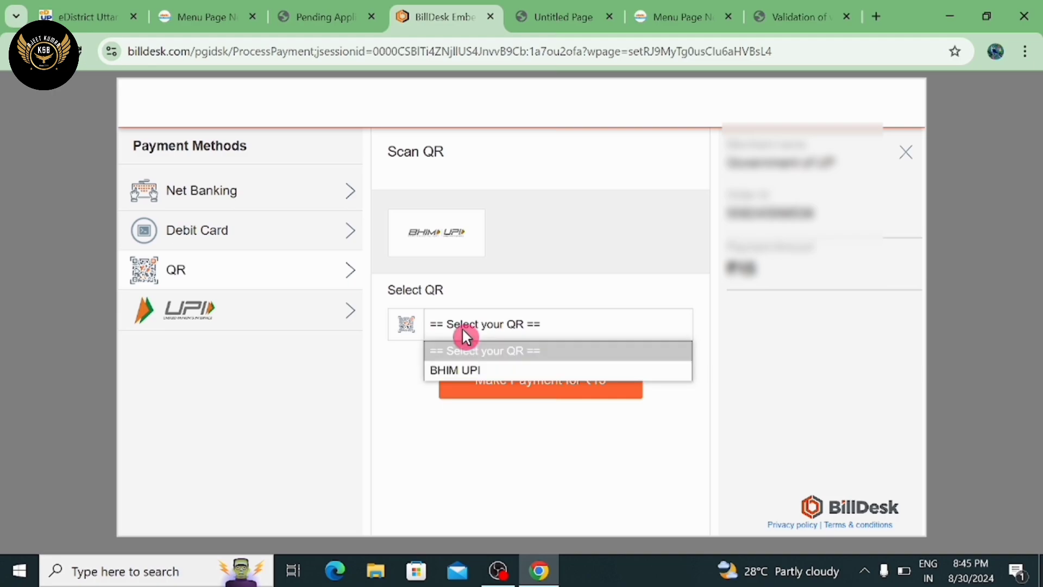
{"action": "left_click", "coordinate": [513, 369]}
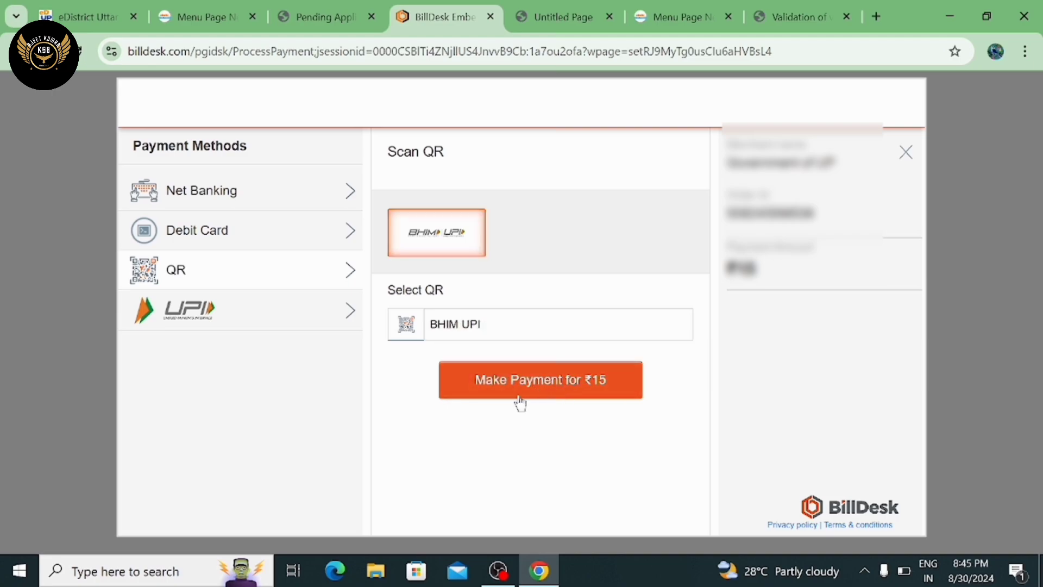
{"action": "left_click", "coordinate": [530, 383]}
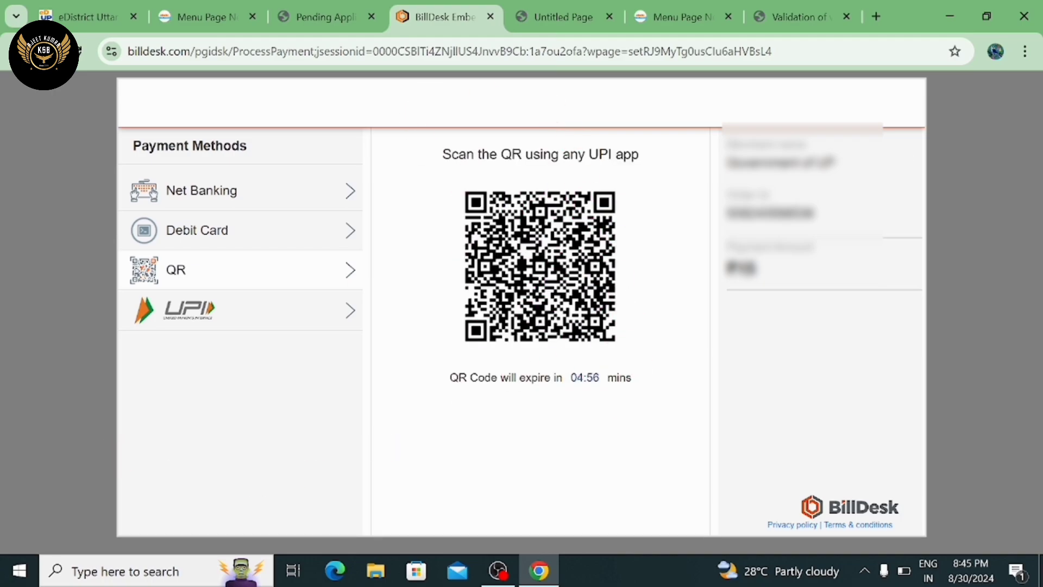
{"action": "left_click_drag", "start_coordinate": [449, 377], "coordinate": [641, 381]}
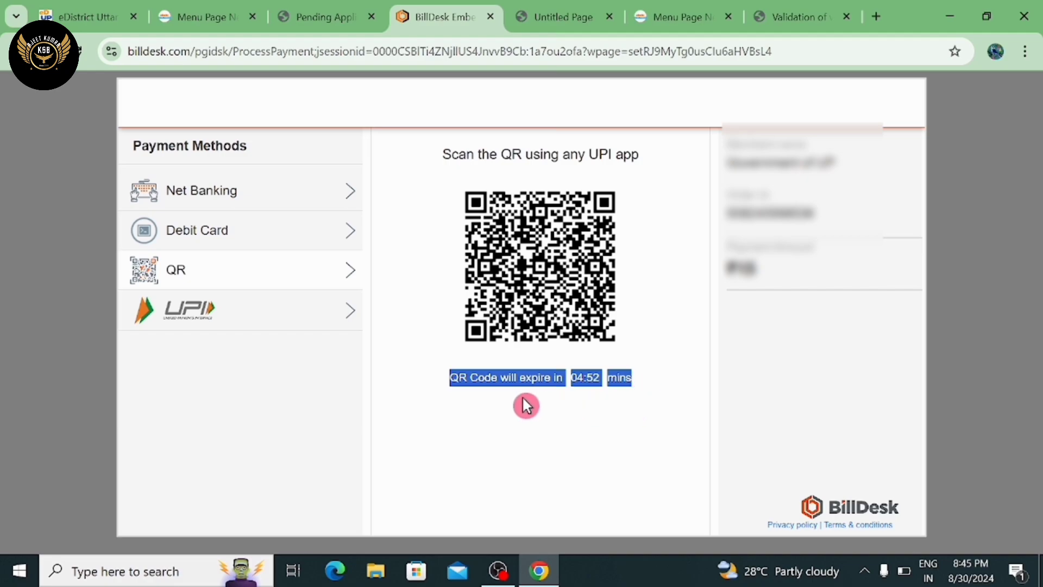
{"action": "left_click", "coordinate": [536, 425]}
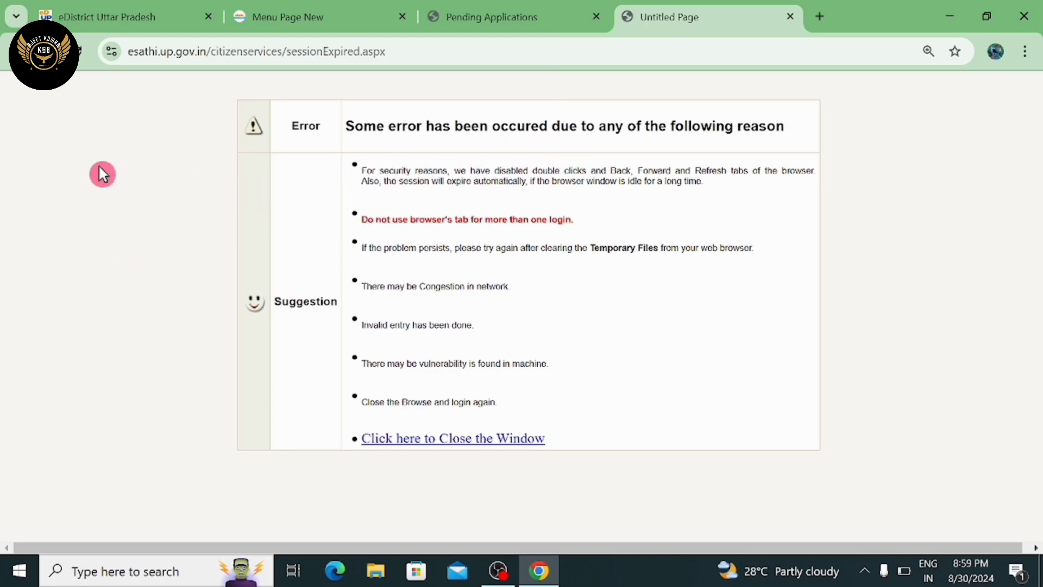
- Return to the eDistrict Uttar Pradesh home page and open the citizen login (ई-साथी)
{"action": "left_click", "coordinate": [102, 19]}
{"action": "mouse_move", "coordinate": [961, 158]}
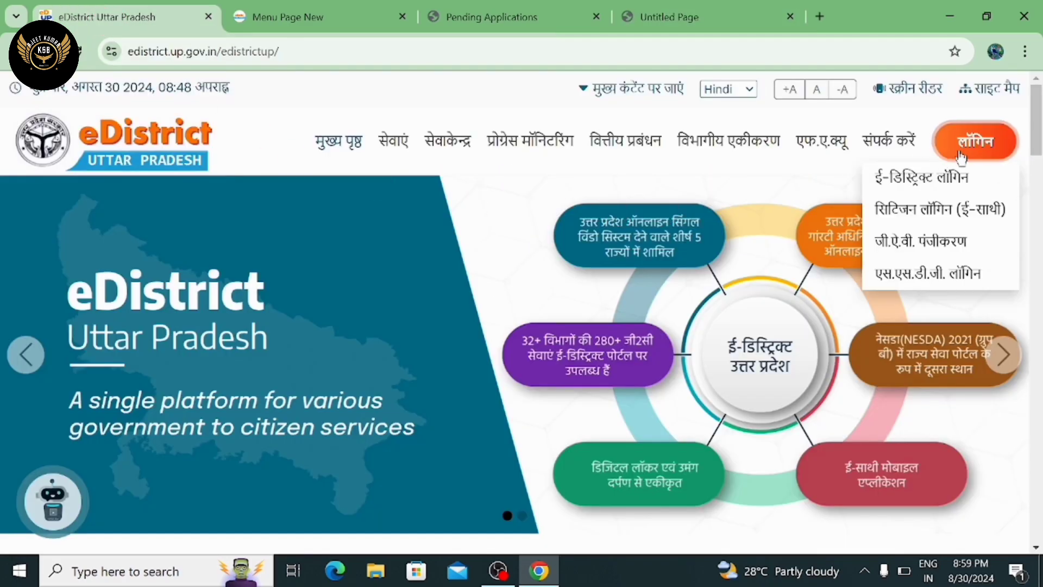
{"action": "left_click", "coordinate": [930, 212]}
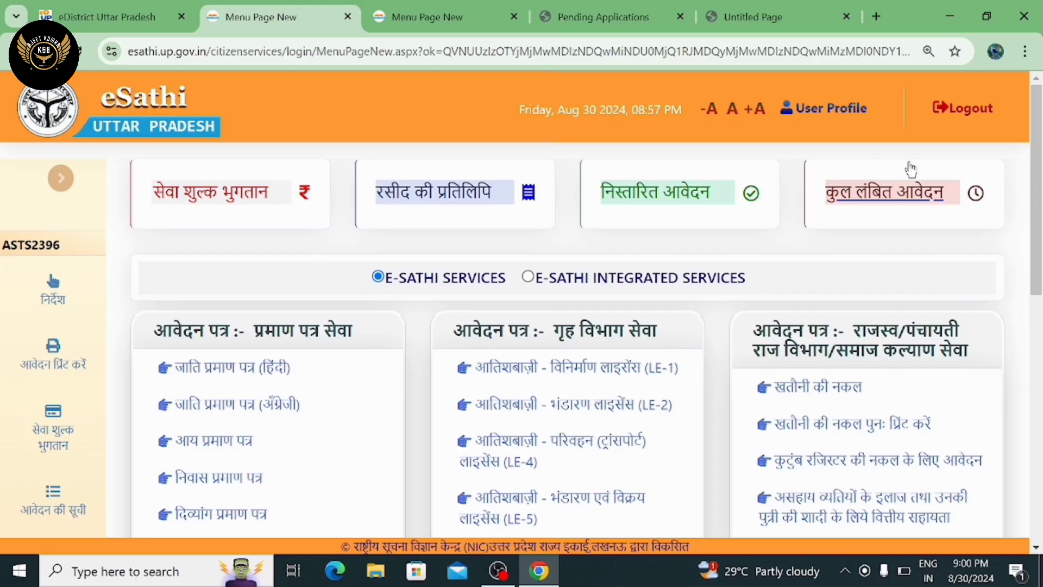
- Open the pending income certificate application whose acknowledgement slip is not generated and submit its payment transfer form
{"action": "left_click", "coordinate": [875, 199]}
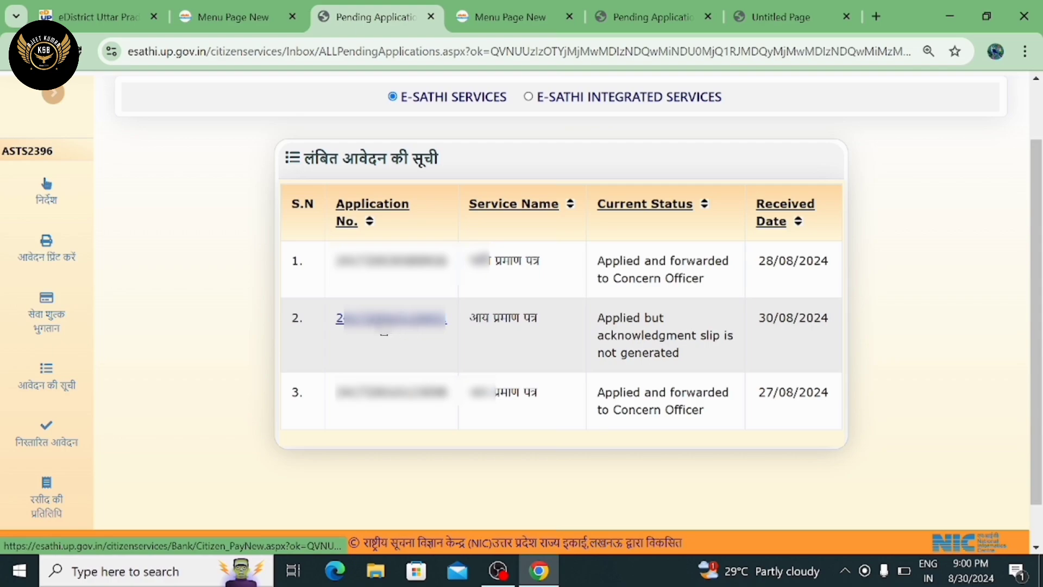
{"action": "left_click", "coordinate": [395, 322]}
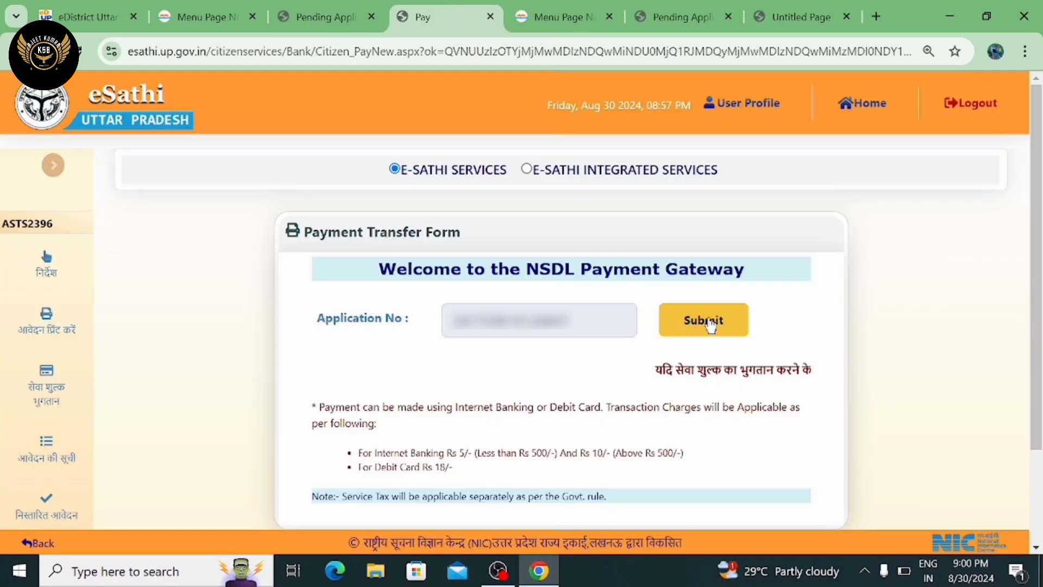
{"action": "left_click", "coordinate": [709, 321]}
- Save the fee transaction details, then review and close the application's acknowledgement slip
{"action": "left_click_drag", "start_coordinate": [423, 204], "coordinate": [612, 202]}
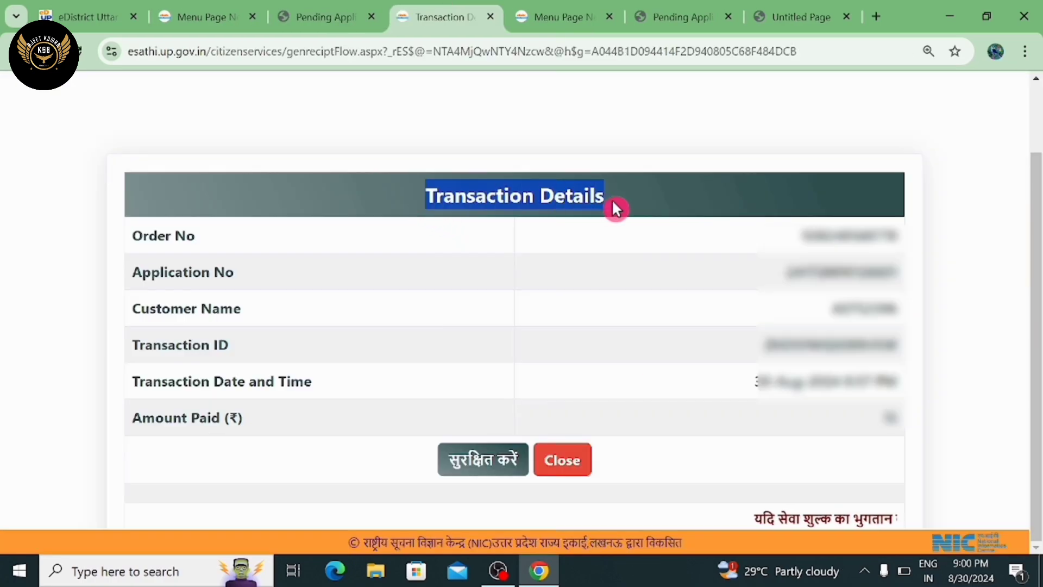
{"action": "left_click", "coordinate": [490, 470]}
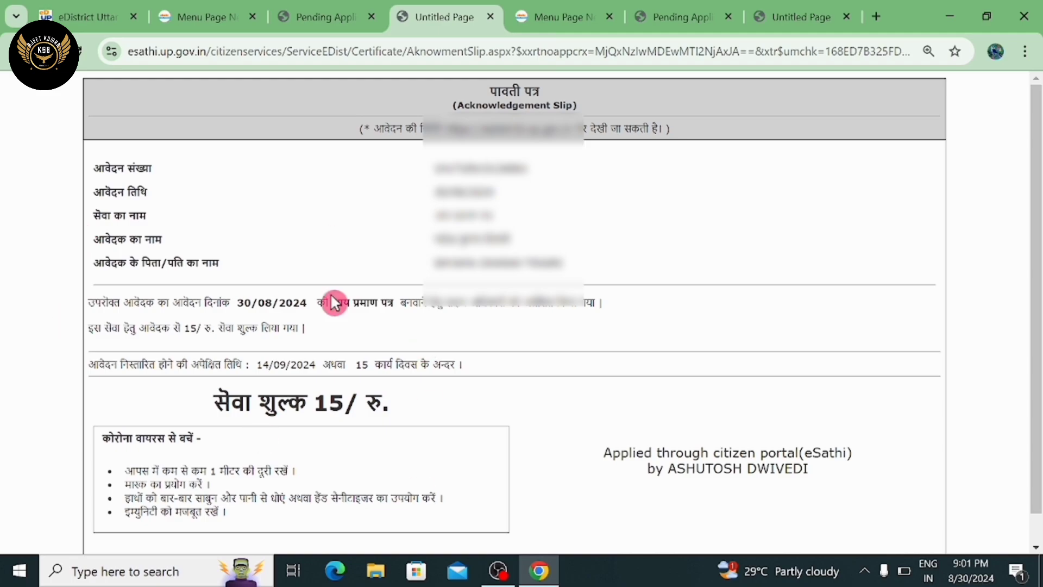
{"action": "scroll", "coordinate": [475, 354], "scroll_direction": "down", "scroll_amount": 1}
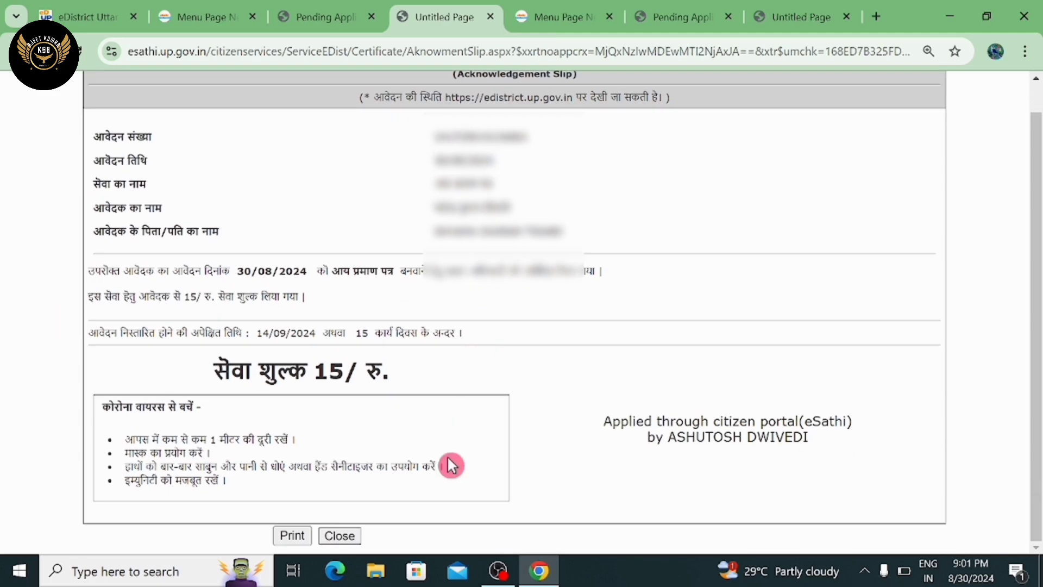
{"action": "left_click", "coordinate": [340, 535]}
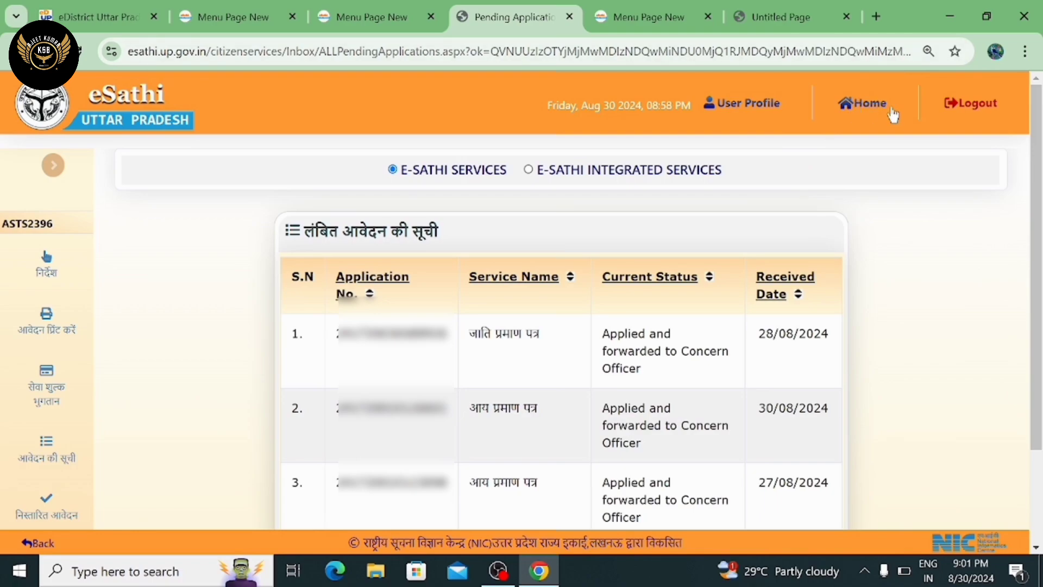
- Check the status of the income certificate application dated 30/08/2024 in the pending list and open the disposed applications list
{"action": "left_click", "coordinate": [856, 109]}
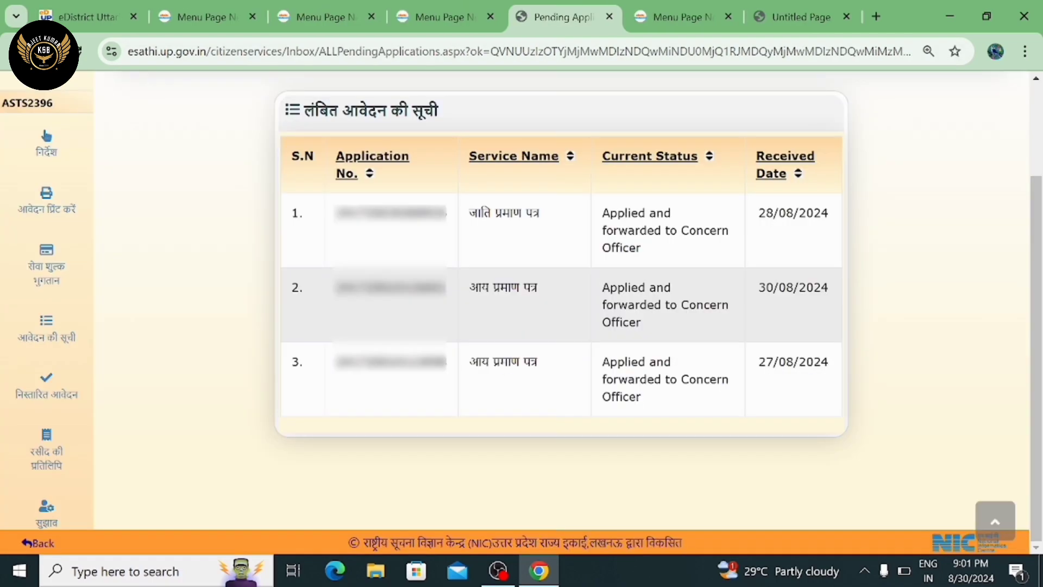
{"action": "left_click", "coordinate": [860, 185]}
{"action": "left_click_drag", "start_coordinate": [469, 288], "coordinate": [546, 294]}
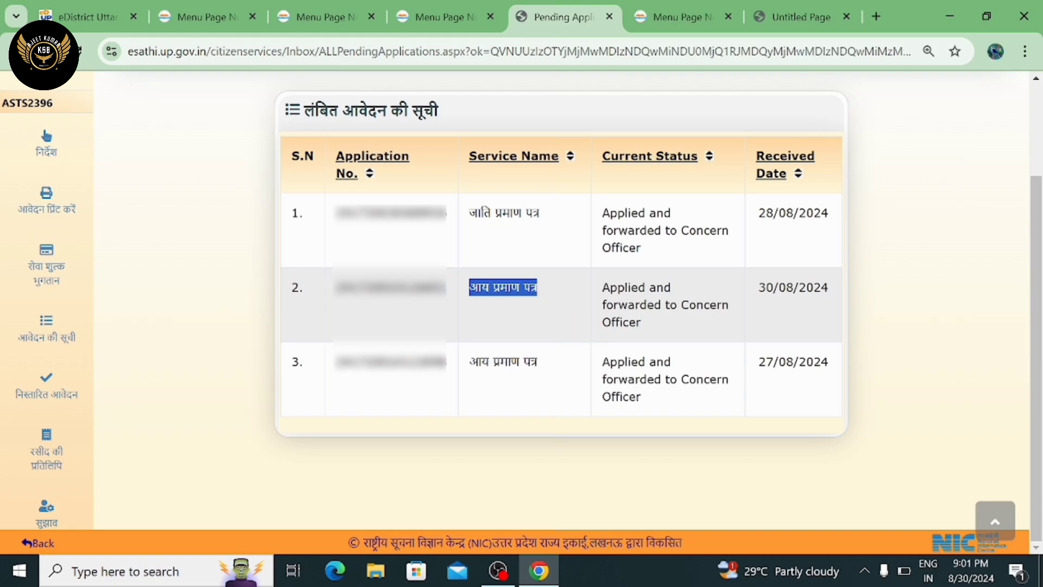
{"action": "left_click", "coordinate": [638, 287]}
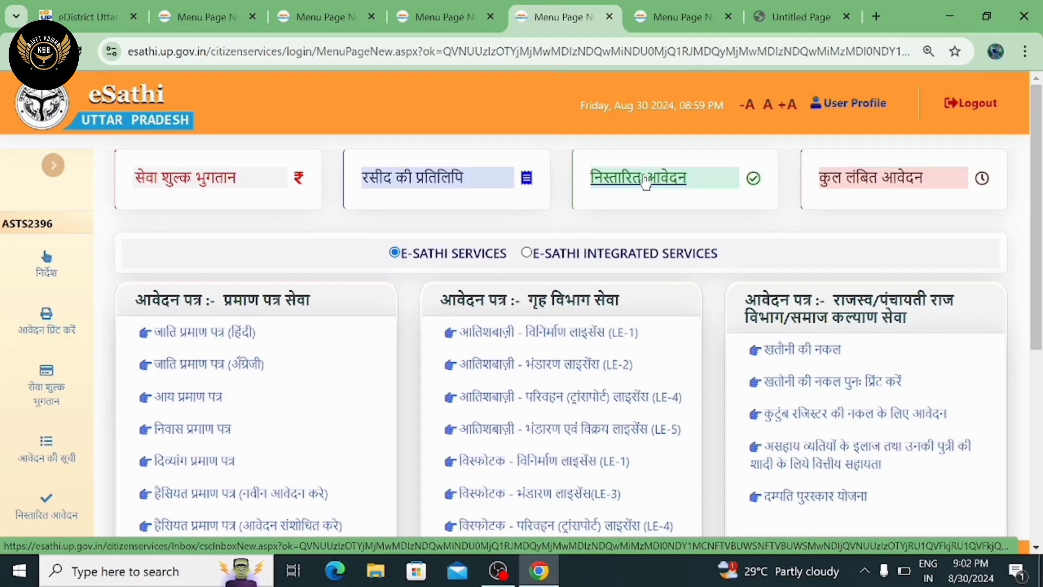
{"action": "left_click", "coordinate": [611, 183]}
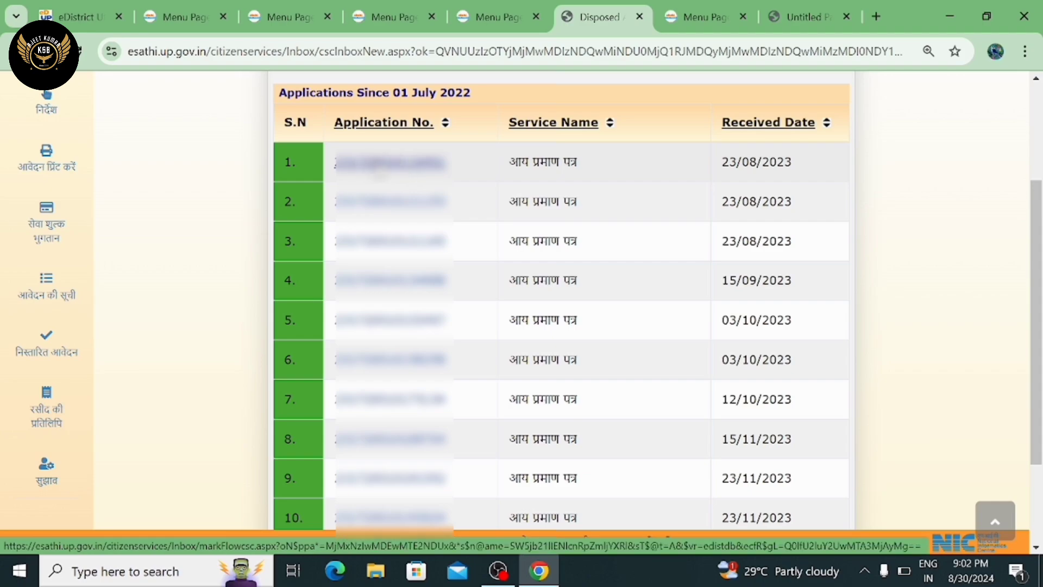
- Open the first disposed income certificate application, received 23/08/2023, and examine the issued certificate from its heading to its closing note
{"action": "left_click", "coordinate": [374, 164]}
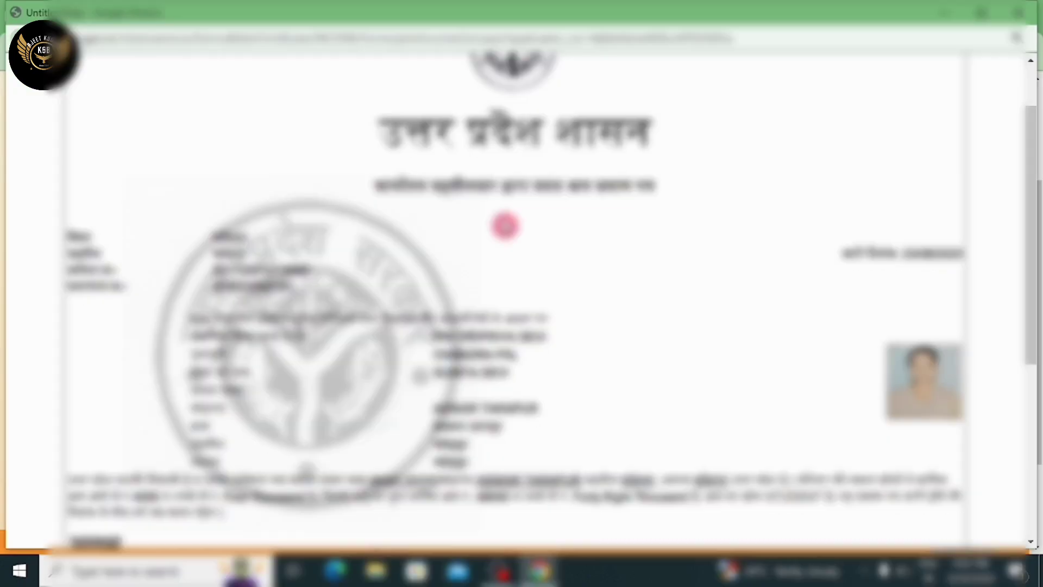
{"action": "scroll", "coordinate": [504, 226], "scroll_direction": "down", "scroll_amount": 3}
{"action": "scroll", "coordinate": [505, 225], "scroll_direction": "up", "scroll_amount": 3}
{"action": "scroll", "coordinate": [501, 224], "scroll_direction": "down", "scroll_amount": 4}
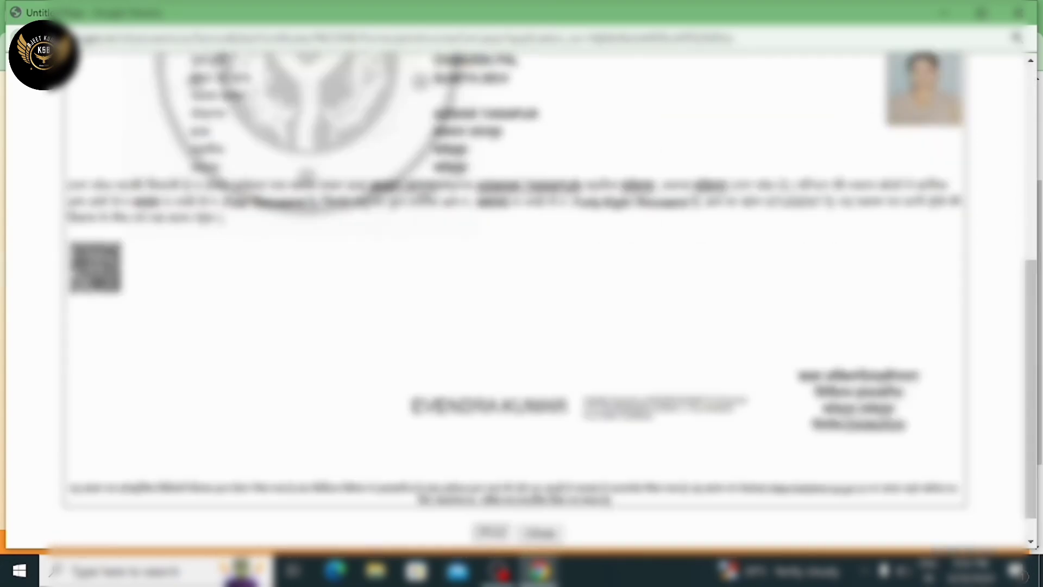
{"action": "scroll", "coordinate": [501, 223], "scroll_direction": "up", "scroll_amount": 7}
{"action": "scroll", "coordinate": [501, 223], "scroll_direction": "down", "scroll_amount": 2}
{"action": "scroll", "coordinate": [495, 225], "scroll_direction": "down", "scroll_amount": 3}
{"action": "scroll", "coordinate": [495, 225], "scroll_direction": "up", "scroll_amount": 5}
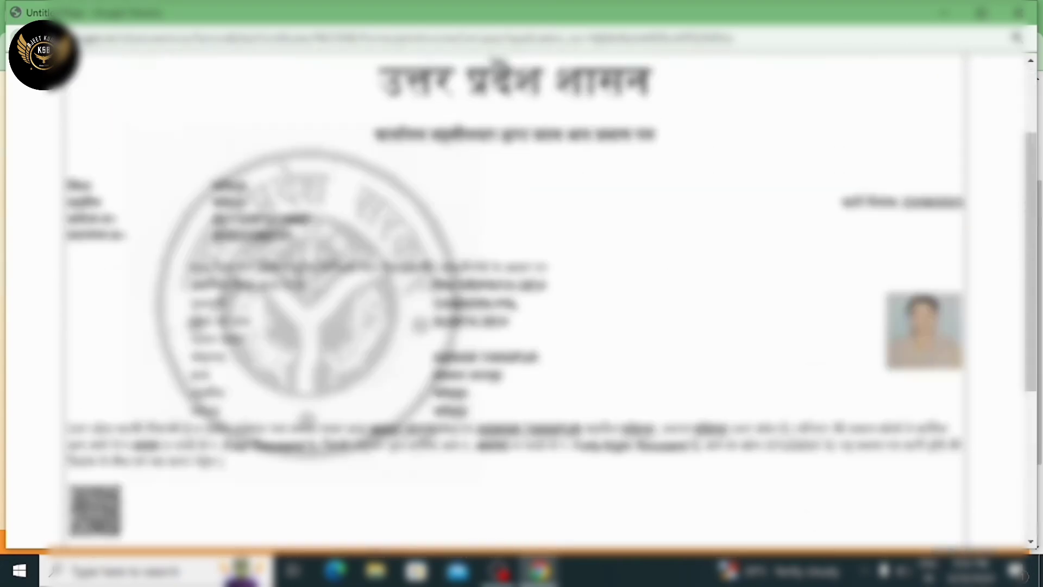
{"action": "scroll", "coordinate": [490, 221], "scroll_direction": "down", "scroll_amount": 3}
{"action": "scroll", "coordinate": [491, 221], "scroll_direction": "up", "scroll_amount": 5}
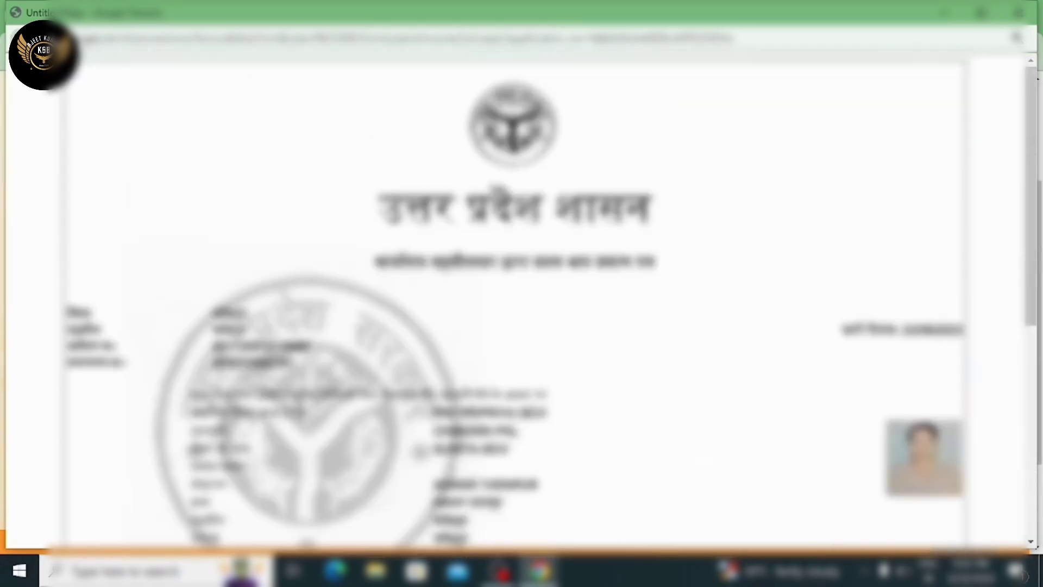
{"action": "scroll", "coordinate": [491, 221], "scroll_direction": "down", "scroll_amount": 3}
{"action": "scroll", "coordinate": [491, 222], "scroll_direction": "down", "scroll_amount": 3}
{"action": "scroll", "coordinate": [490, 220], "scroll_direction": "up", "scroll_amount": 5}
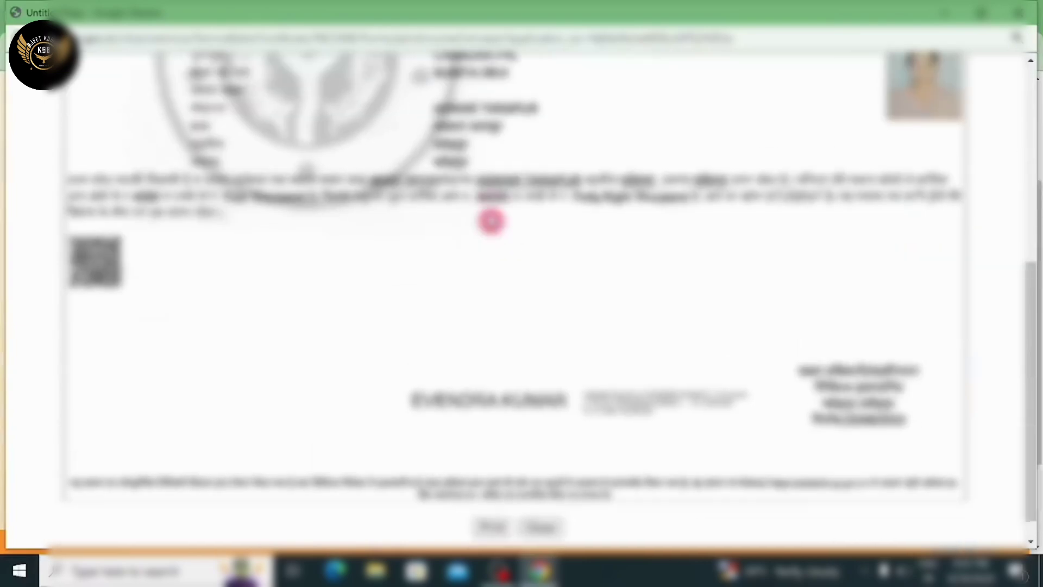
{"action": "scroll", "coordinate": [490, 217], "scroll_direction": "down", "scroll_amount": 3}
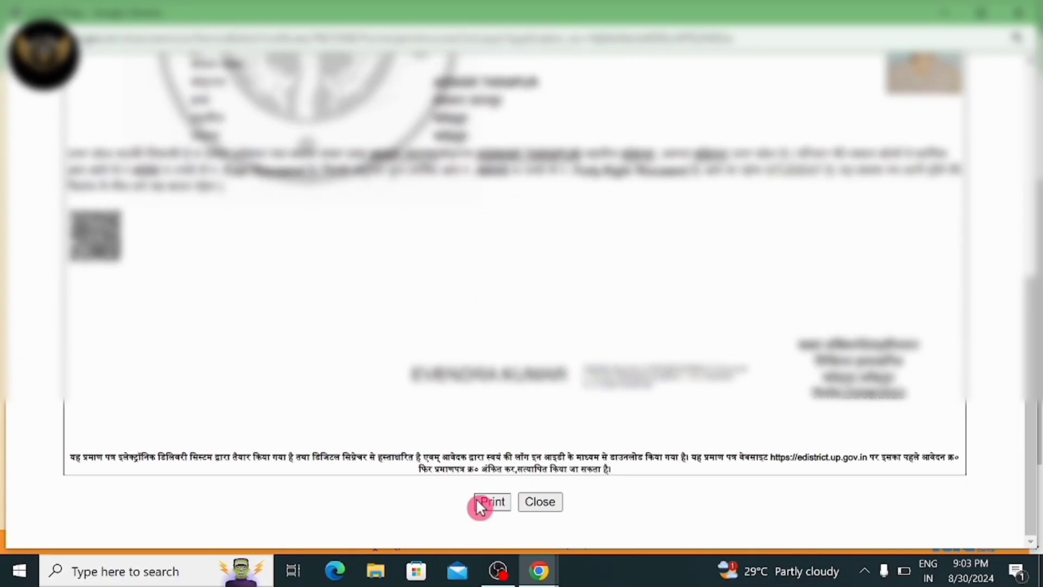
- Start printing the income certificate, set the output to Color and change the destination to Save as PDF
{"action": "left_click", "coordinate": [478, 500]}
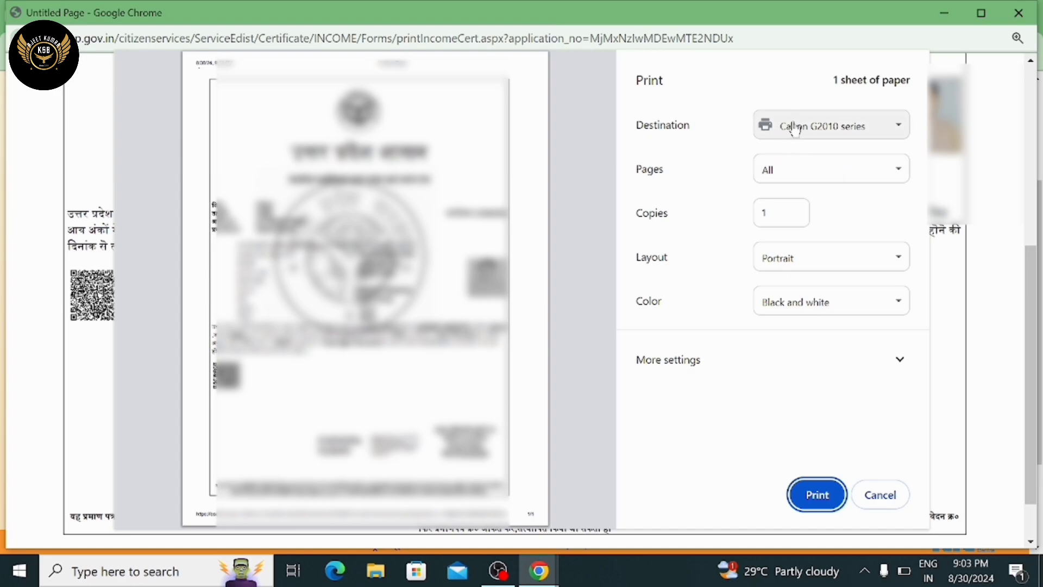
{"action": "left_click", "coordinate": [789, 307]}
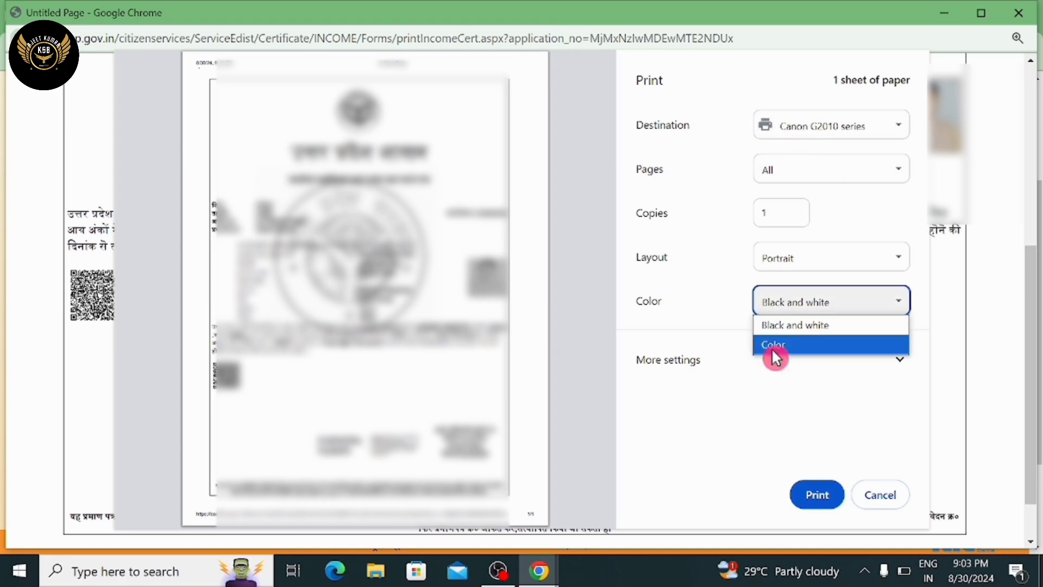
{"action": "left_click", "coordinate": [792, 347]}
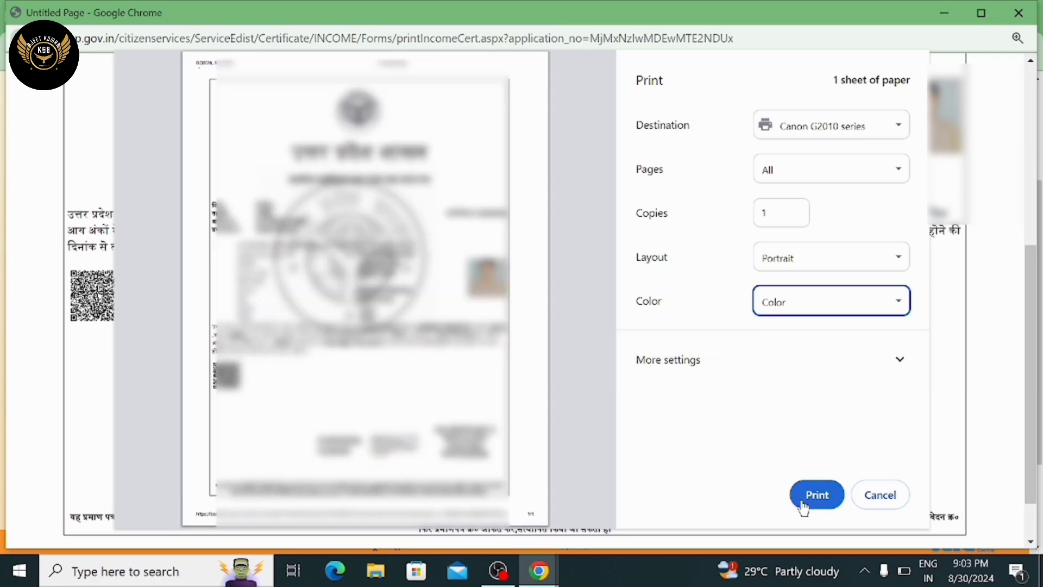
{"action": "left_click", "coordinate": [809, 128]}
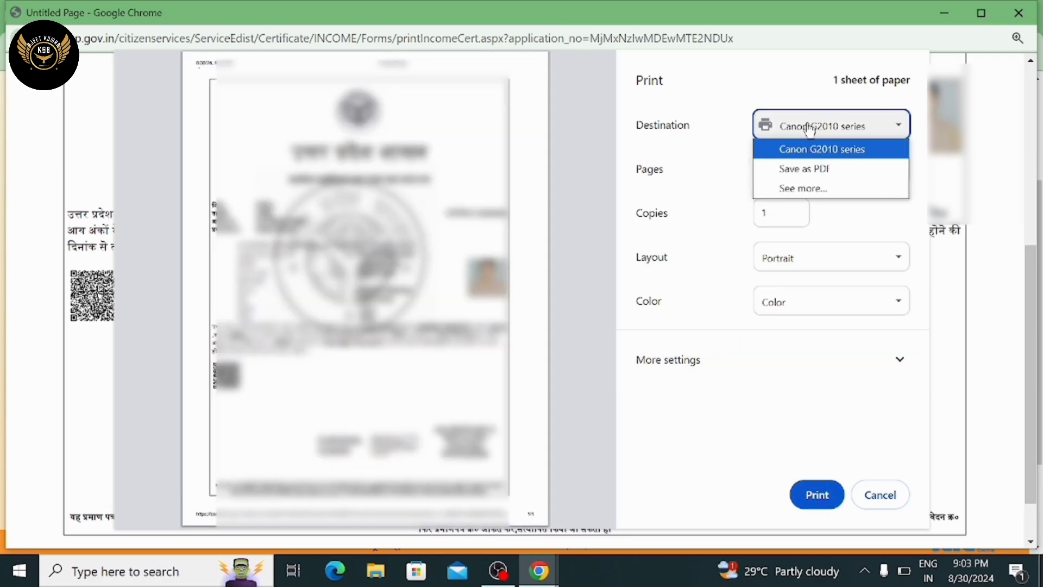
{"action": "left_click", "coordinate": [796, 175]}
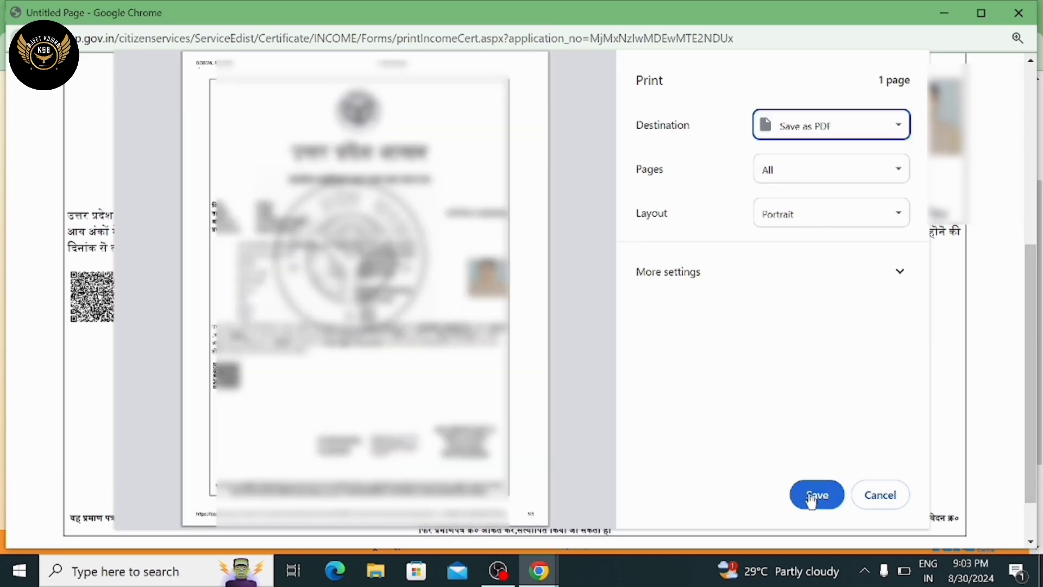
- Save the income certificate PDF in the Downloads folder under the file name INCOME CERT
{"action": "left_click", "coordinate": [811, 495]}
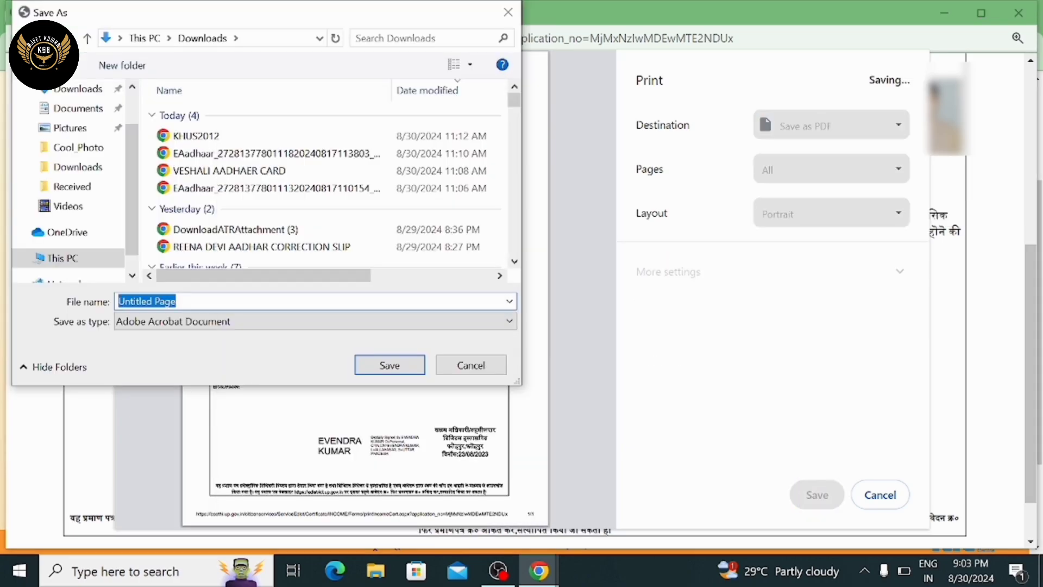
{"action": "key", "text": "BackSpace"}
{"action": "type", "text": "INCOME CERT"}
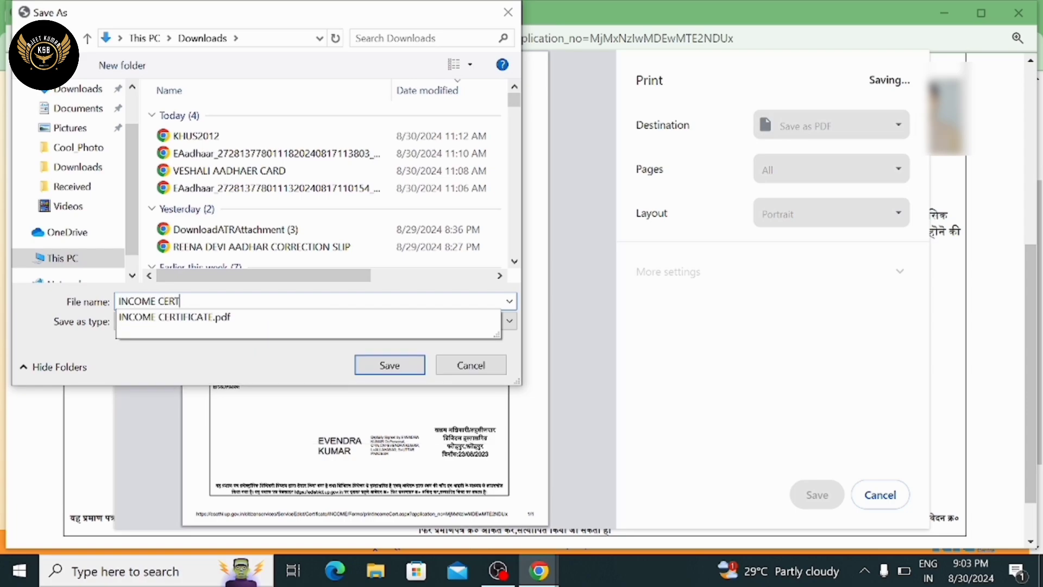
{"action": "key", "text": "Return"}
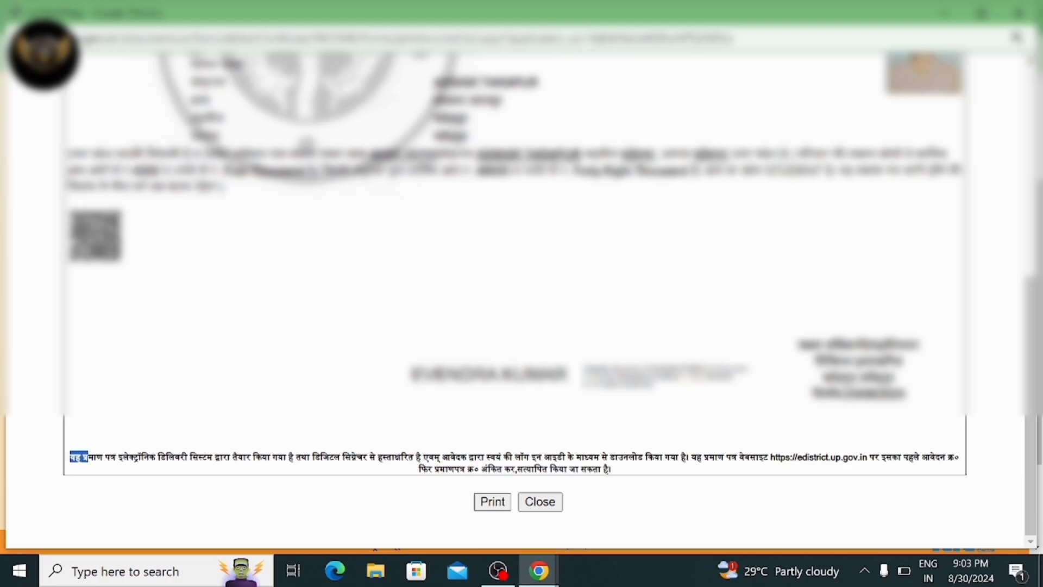
- Highlight the note at the end of the certificate about its digital signature and online verification on edistrict.up.gov.in
{"action": "left_click_drag", "start_coordinate": [88, 457], "coordinate": [593, 468]}
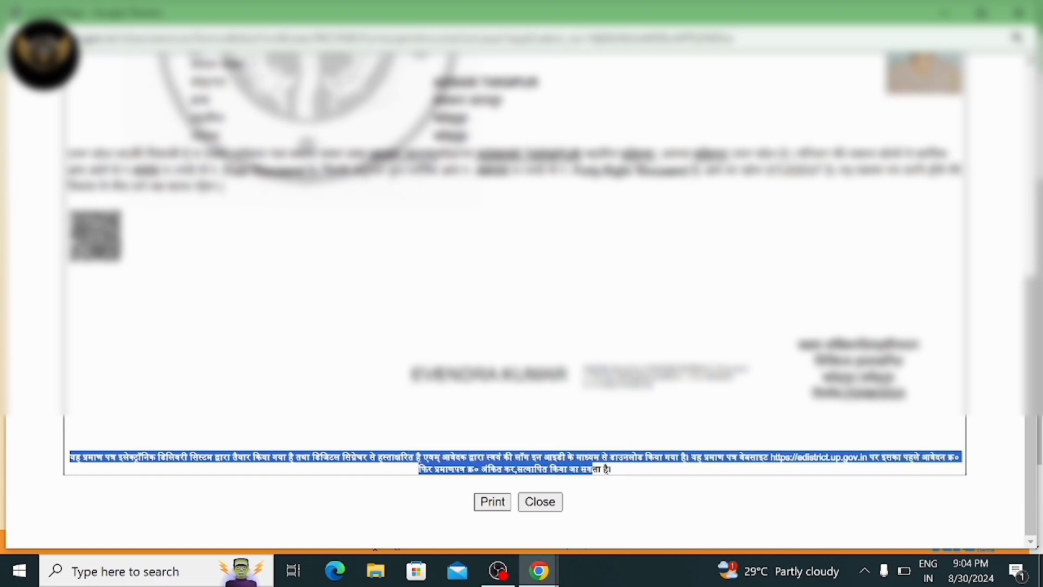